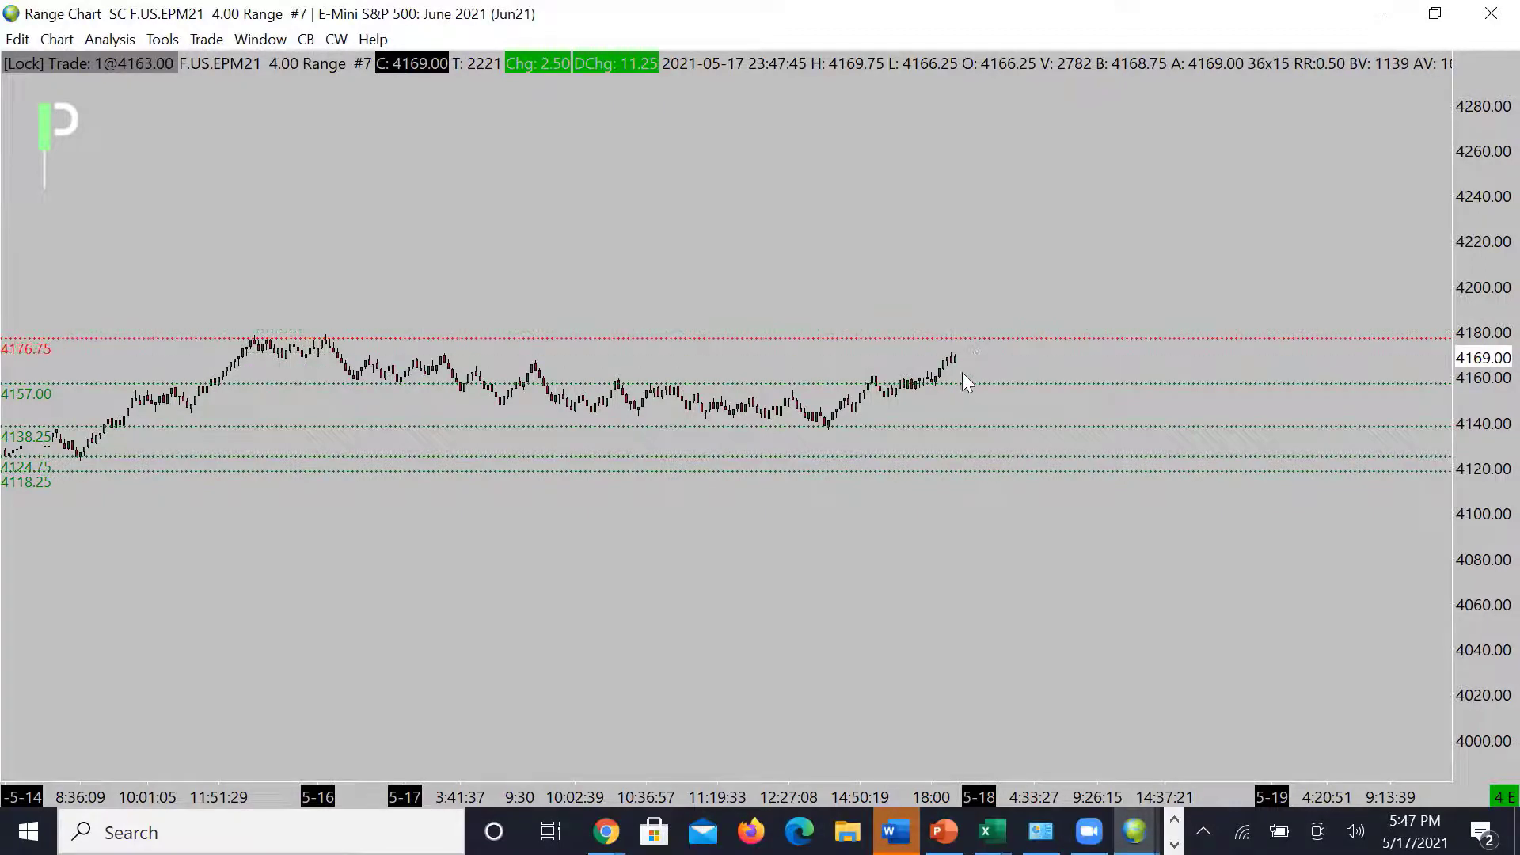
Step: Sketch a dashed path on the S&P chart from 4157 up to 4176.75, through a small dip and retest, back toward 4157
left_click_drag(943, 382, 985, 331)
left_click(979, 336)
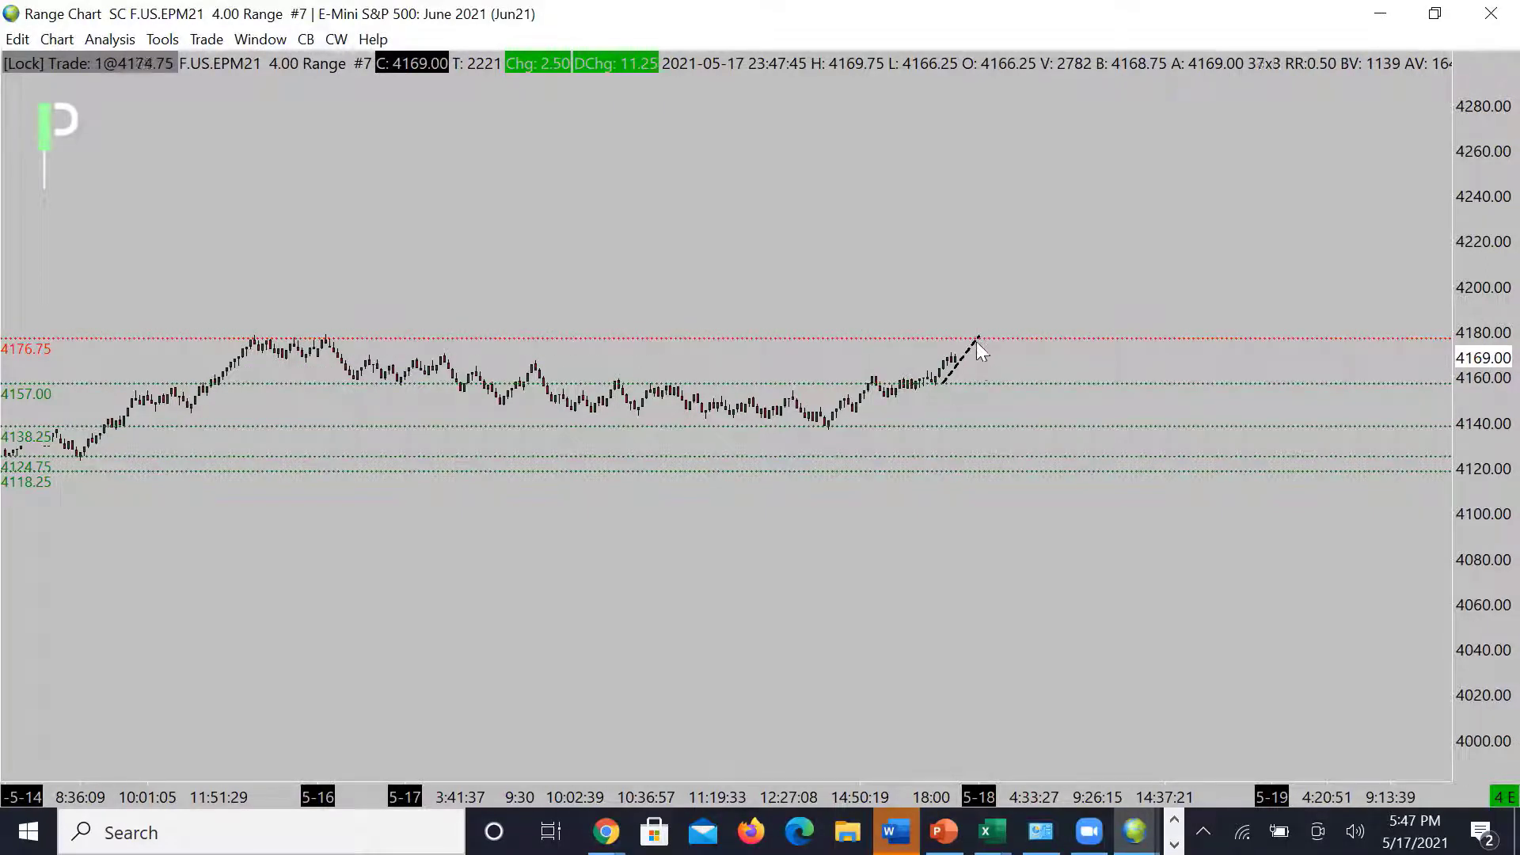
left_click(996, 358)
left_click(1009, 339)
left_click(1023, 385)
left_click(189, 395)
key("Escape")
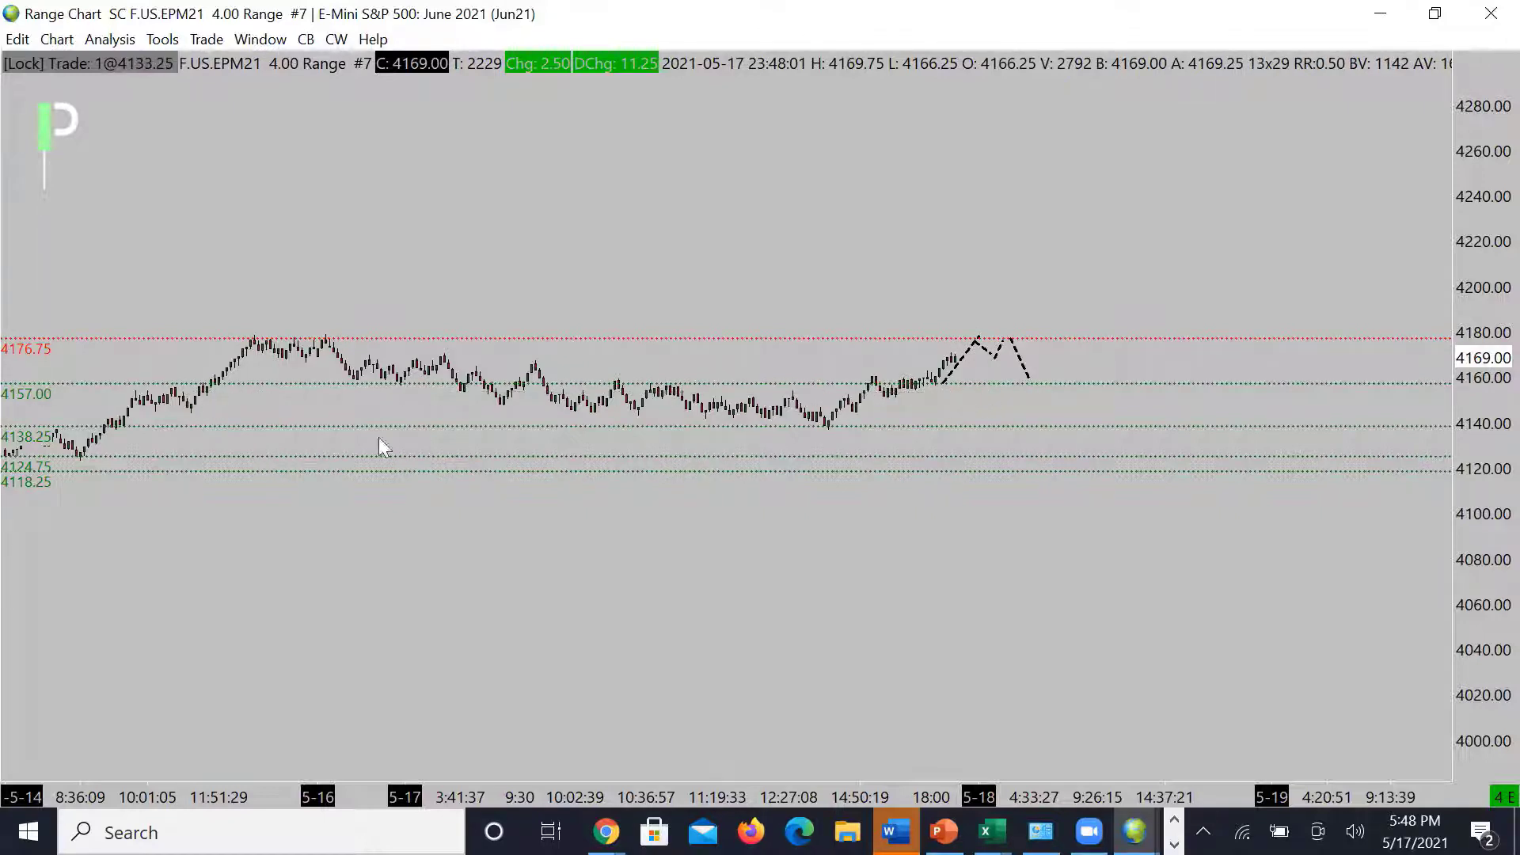
Step: Extend the dashed projection as a zigzag between 4157 and 4176.75 that breaks down to about the 4138.25 level
left_click_drag(79, 425, 1007, 416)
key("Escape")
left_click(1085, 388)
left_click(1085, 388)
left_click(1117, 327)
left_click(1146, 419)
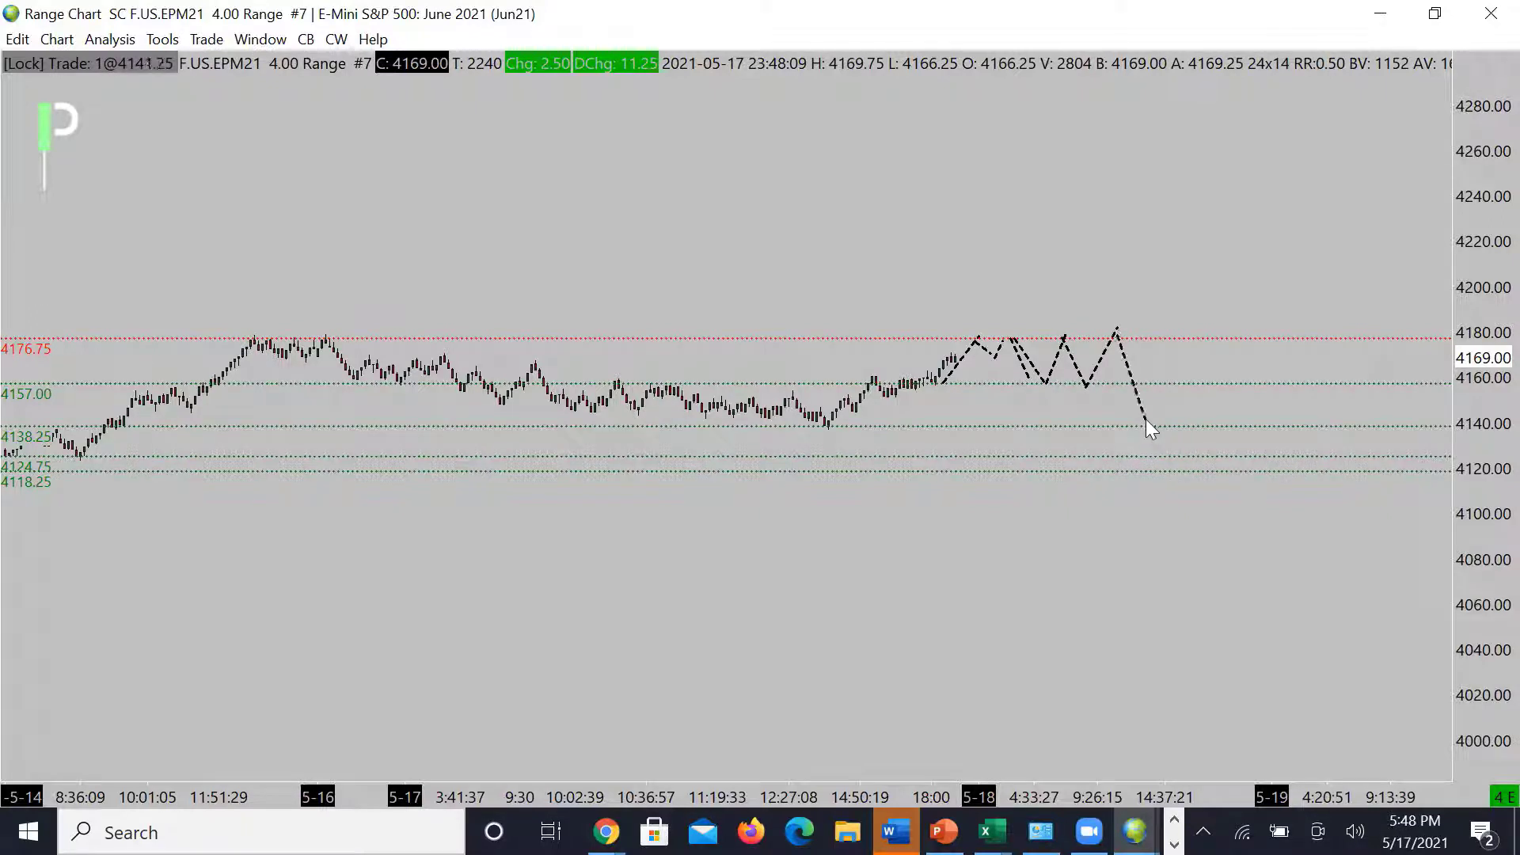
left_click(1153, 423)
key("Escape")
Step: Undo the dashed range and breakdown projection on the S&P chart
key("ctrl+z")
key("ctrl+z")
key("ctrl+z")
key("ctrl+z")
key("ctrl+z")
key("ctrl+z")
key("ctrl+z")
key("ctrl+z")
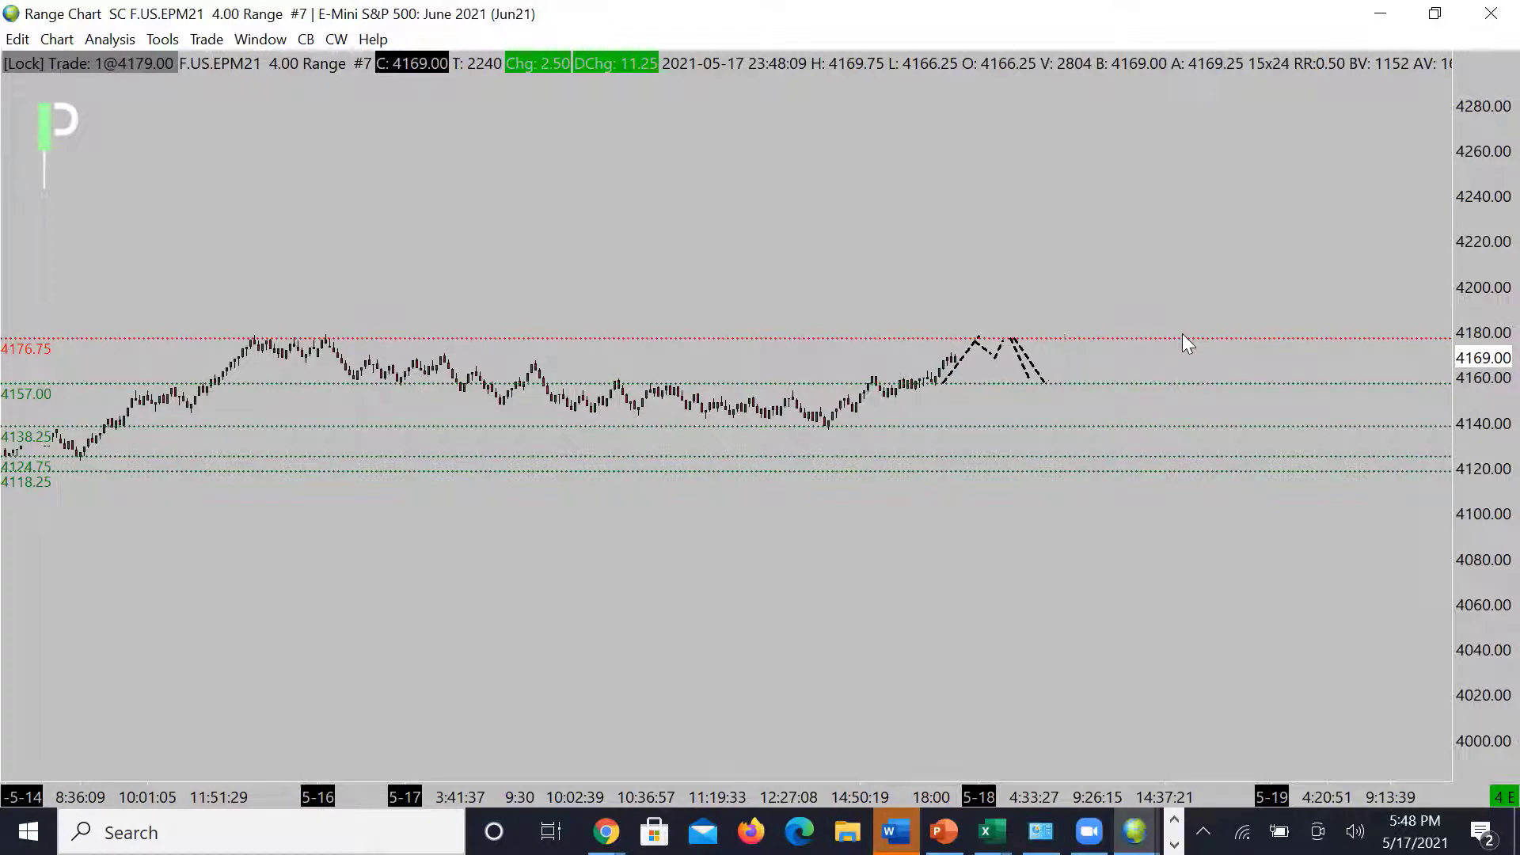
key("ctrl+z")
Step: Sketch a bullish path from 4157 down to about 4138.25, up through 4176.75 with a retest, and on to about 4222
left_click_drag(927, 382, 1095, 378)
key("ctrl+z")
mouse_move(944, 436)
left_mouse_down()
mouse_move(978, 436)
mouse_move(1005, 354)
left_mouse_up()
key("ctrl+z")
mouse_move(970, 428)
left_mouse_down()
mouse_move(976, 312)
mouse_move(1020, 307)
mouse_move(1042, 339)
mouse_move(1043, 309)
mouse_move(1061, 343)
mouse_move(1110, 251)
mouse_move(1102, 234)
left_mouse_up()
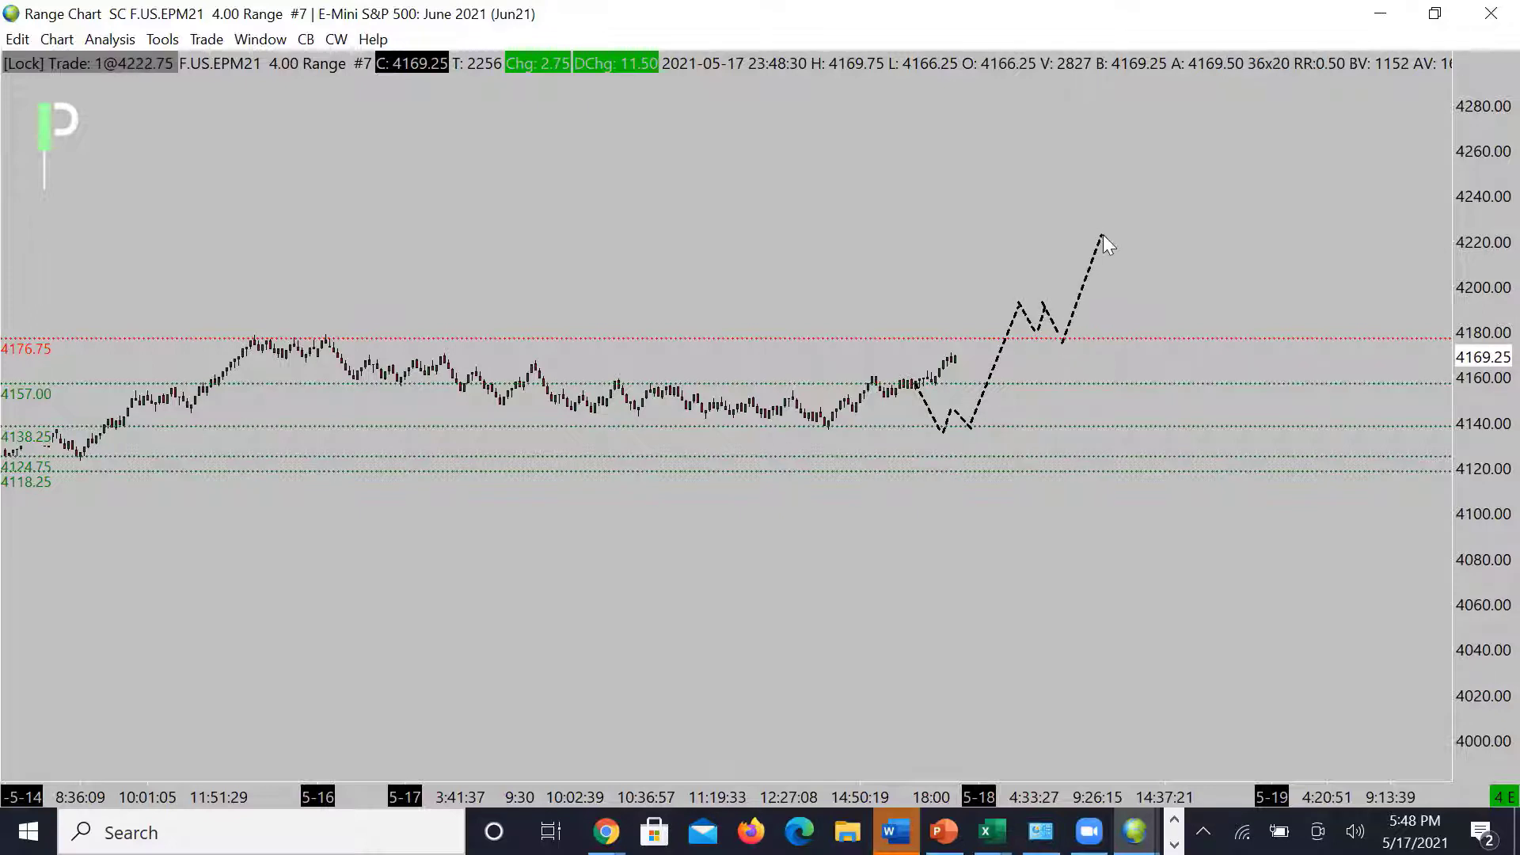
Step: Undo all segments of the bullish projection on the S&P chart
key("ctrl+z")
key("ctrl+z")
key("ctrl+z")
key("ctrl+z")
key("ctrl+z")
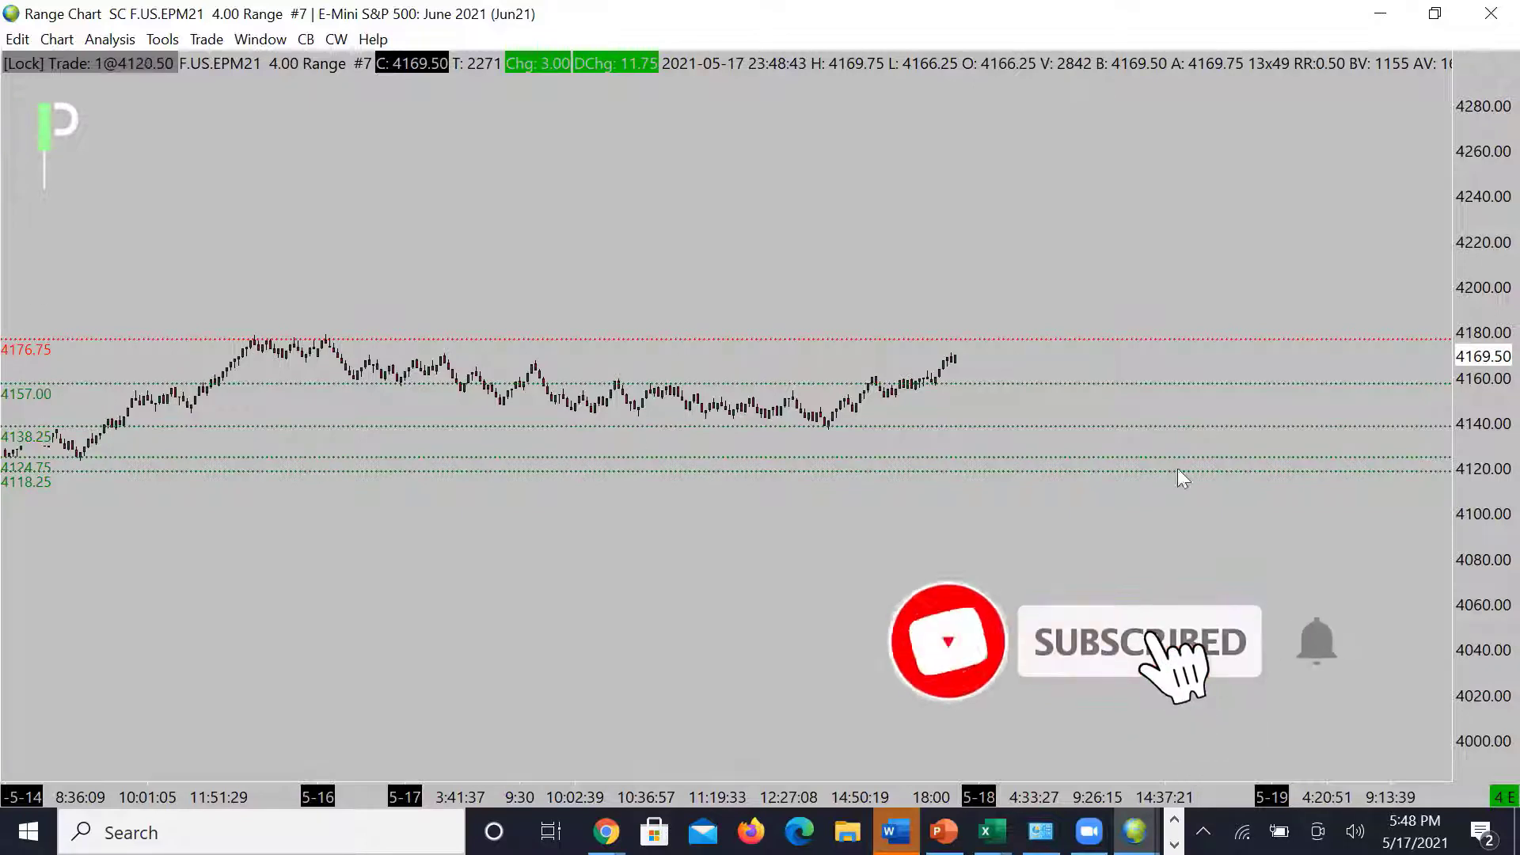
Step: Bring the 2.00 Range E-Mini S&P chart onto this screen, maximize it and compress its bar spacing
left_click_drag(1481, 440, 1485, 488)
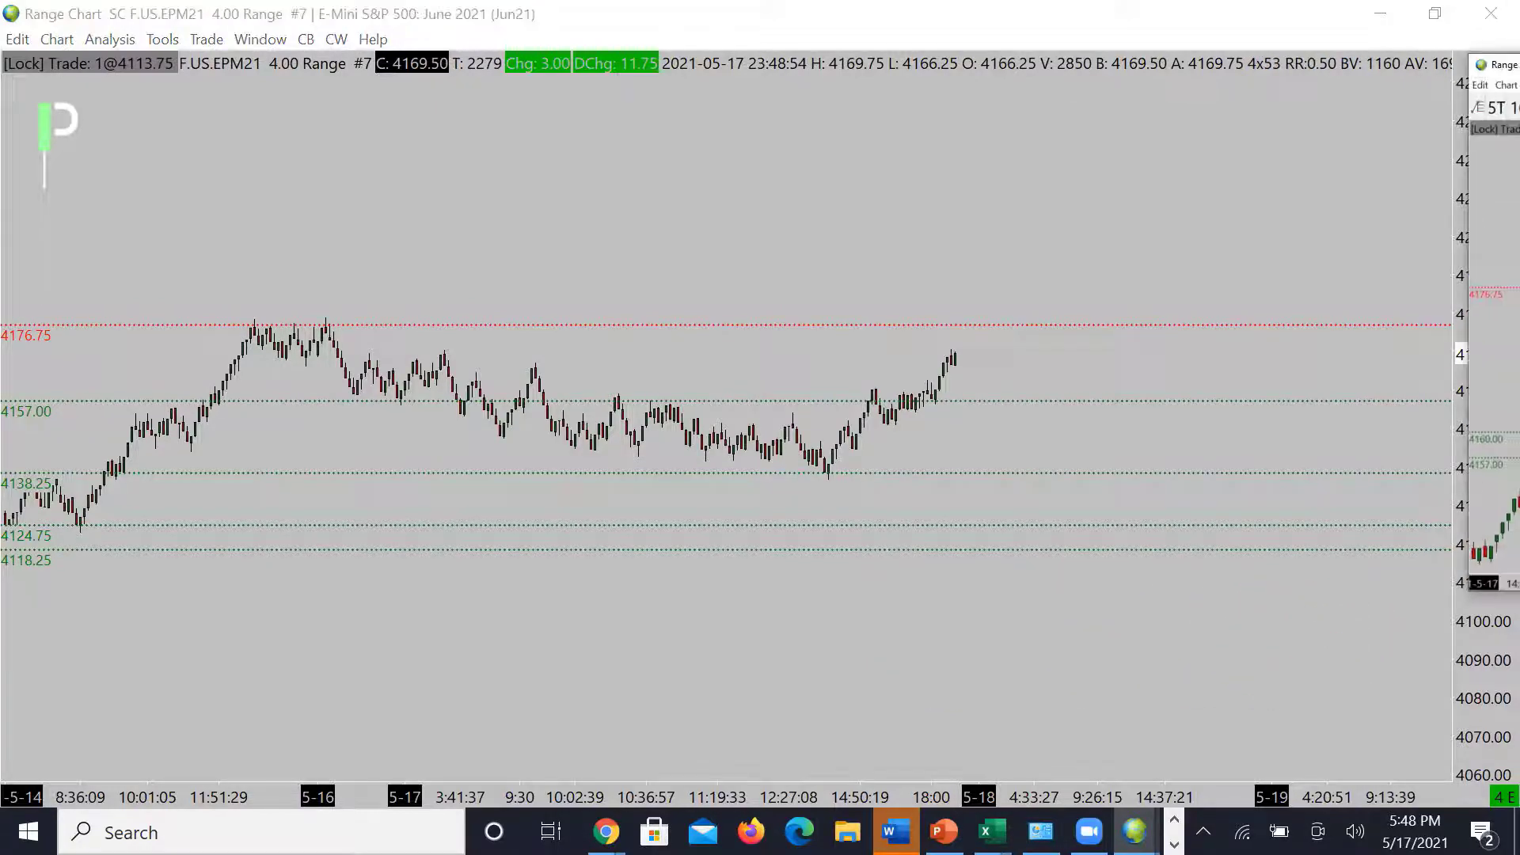
left_click_drag(1519, 87, 643, 121)
double_click(641, 118)
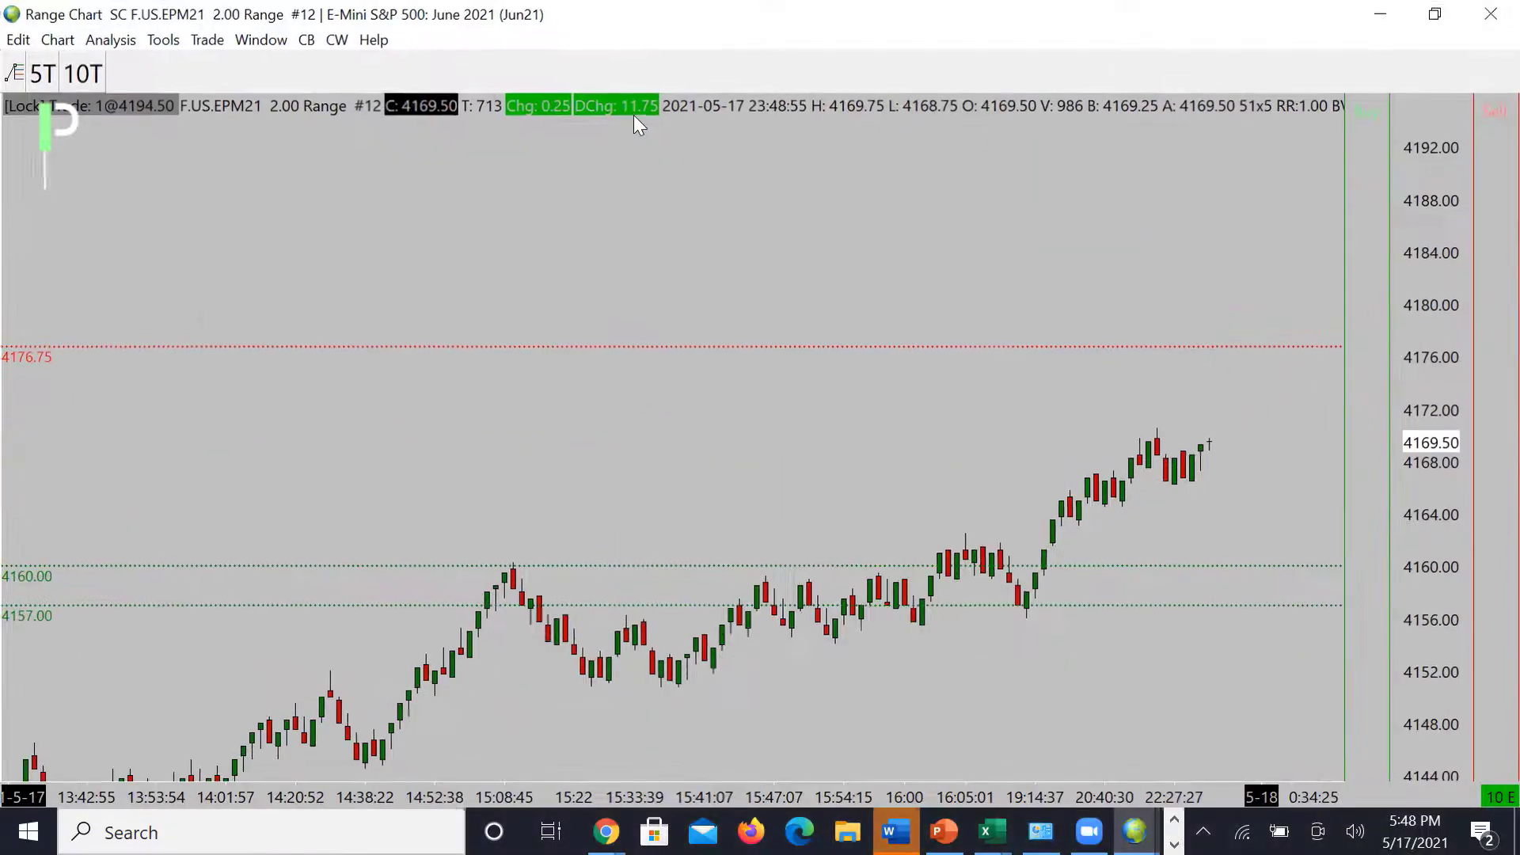
left_click_drag(711, 785, 838, 792)
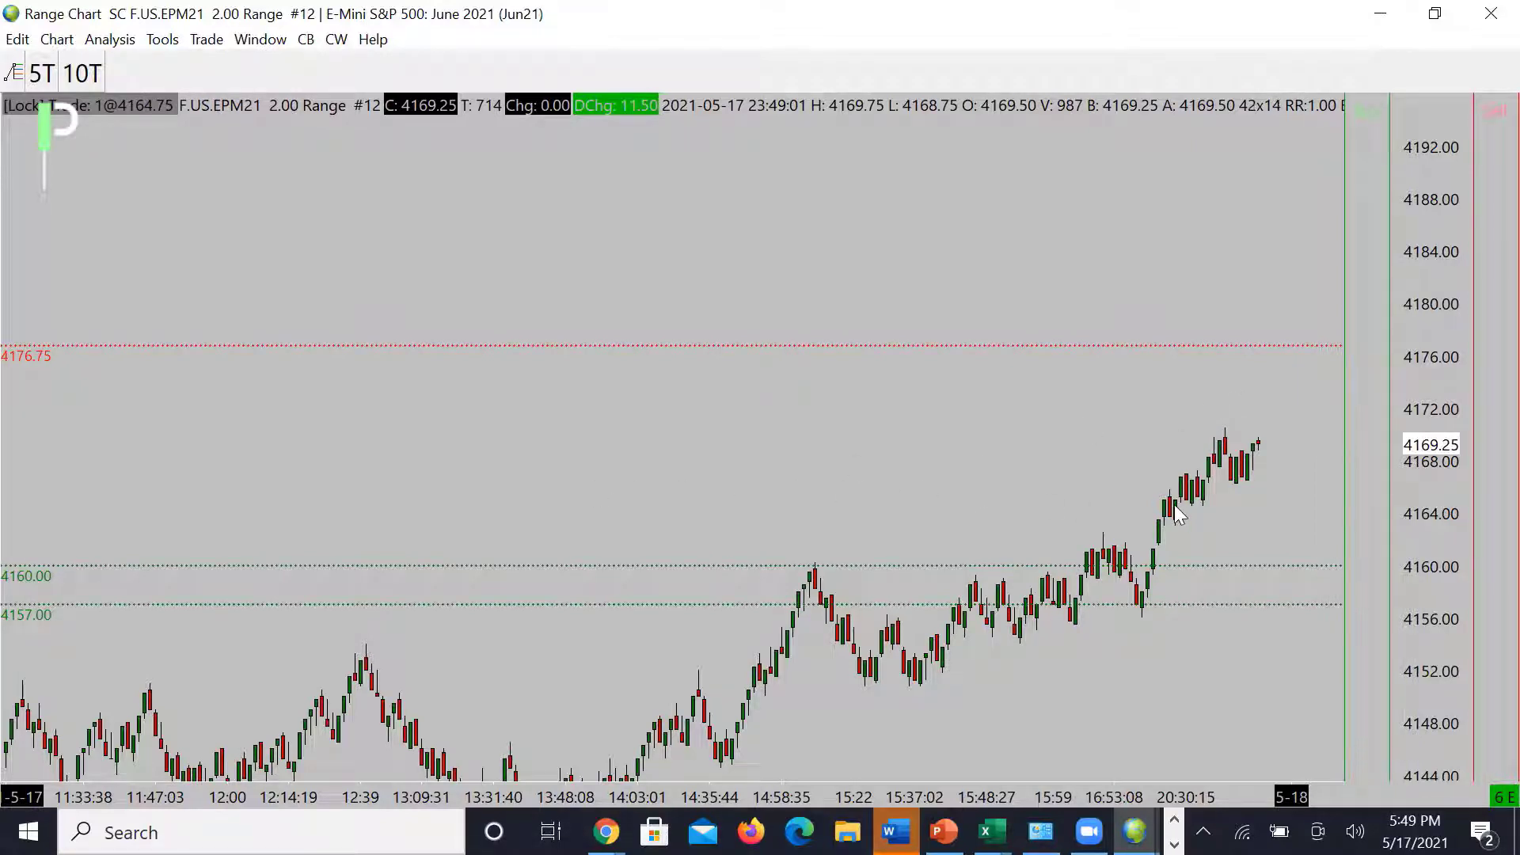
Step: Mark horizontal levels at 4166.50 and 4165.25 and sketch a dashed line from the latest bar up toward 4176
left_click_drag(1161, 494, 1159, 497)
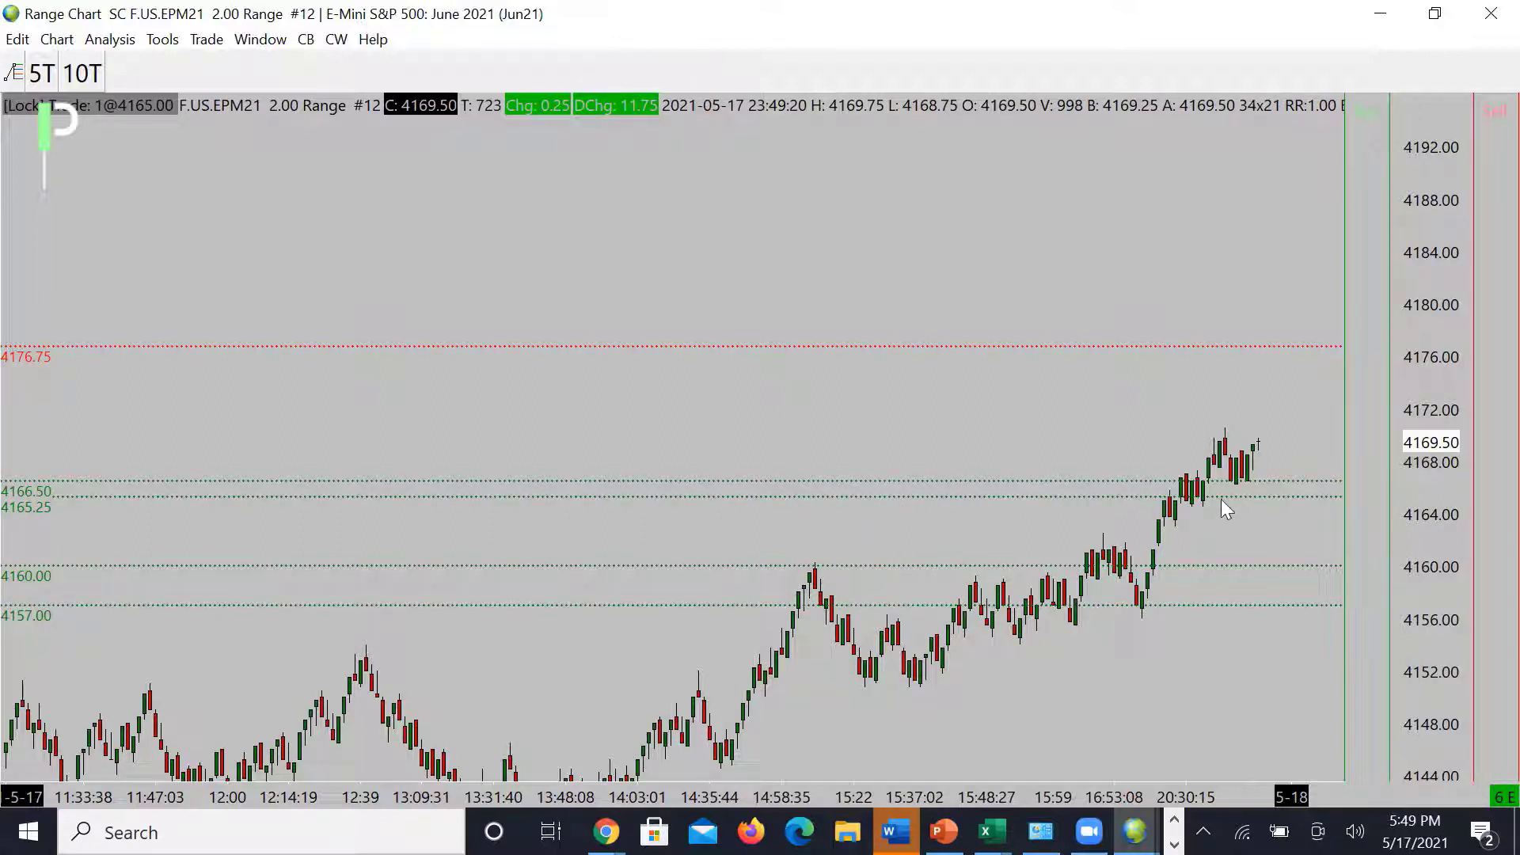
left_click_drag(1259, 475, 1272, 367)
left_click_drag(1253, 448, 1274, 556)
key("Escape")
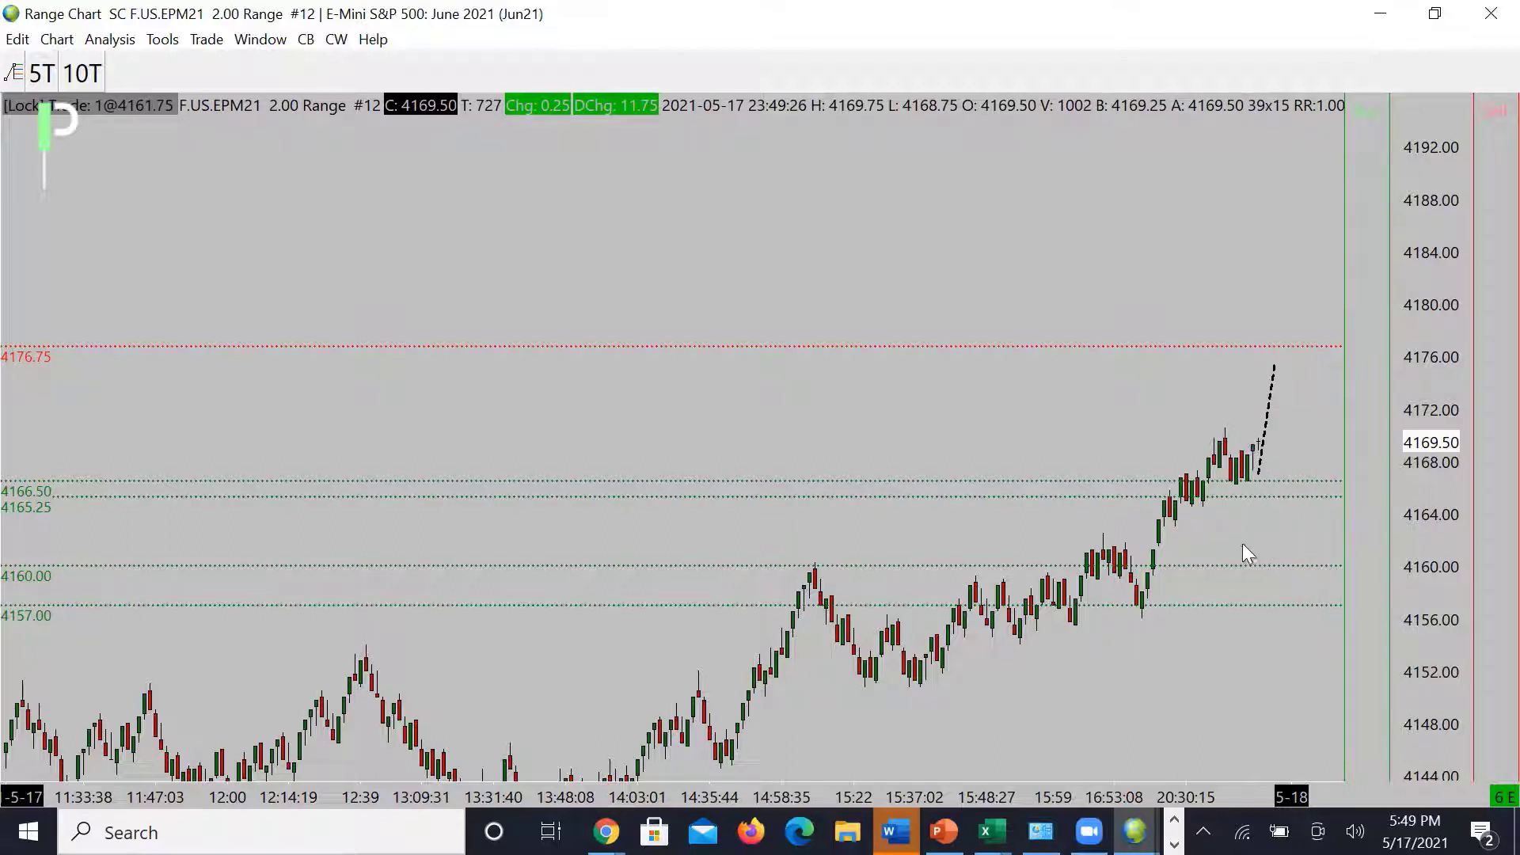
Step: Remove the dashed line and the 4166.50 and 4165.25 levels from the S&P chart
key("Delete")
key("Delete")
key("ctrl+z")
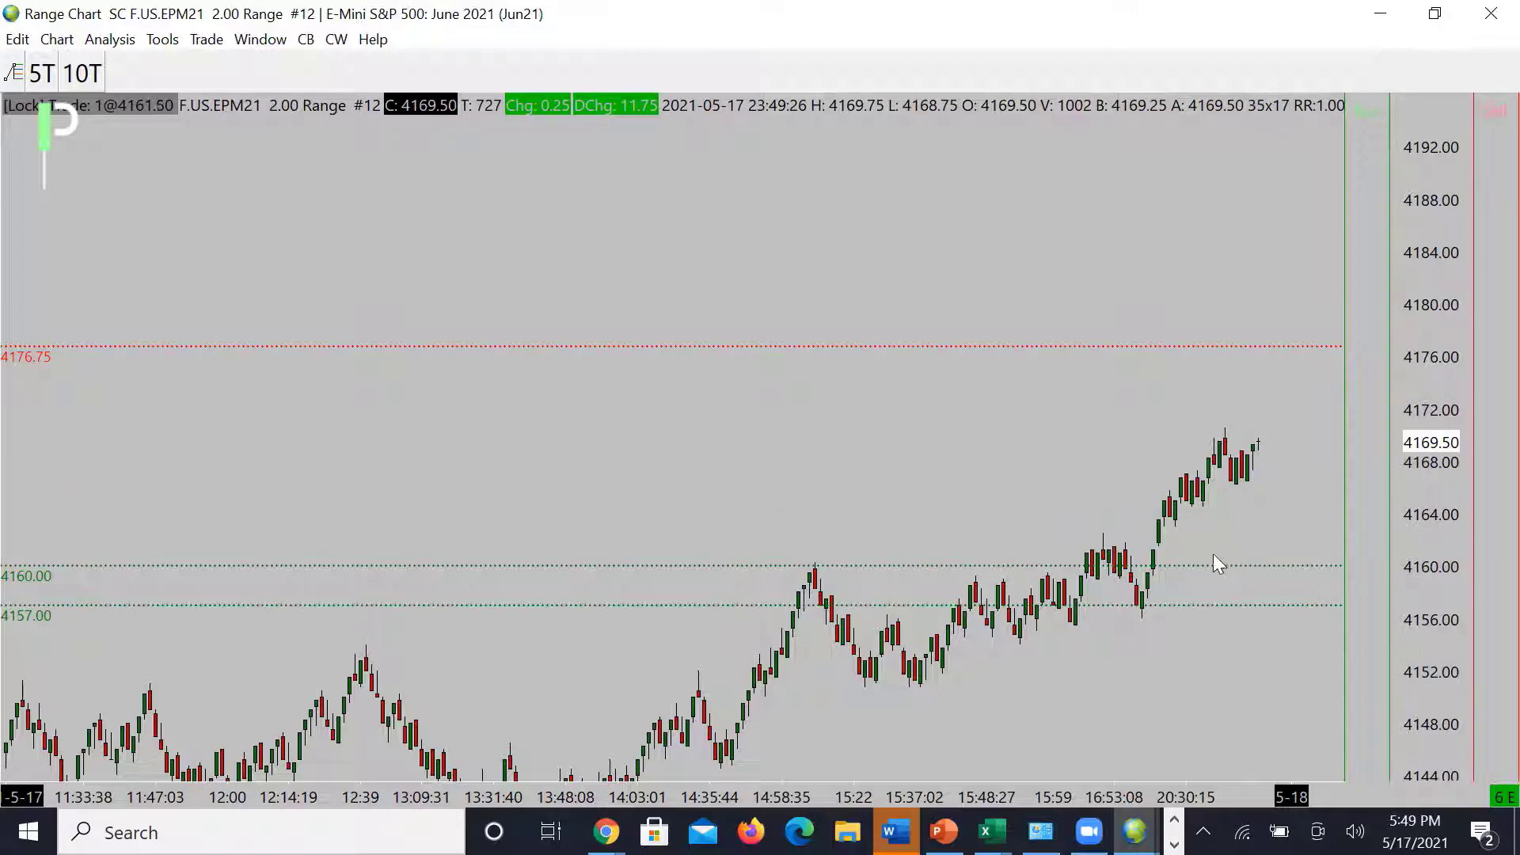
Step: Bring the 1.6 Range Gold chart onto this screen, maximize it and stretch its price scale
left_click_drag(1421, 628, 1414, 568)
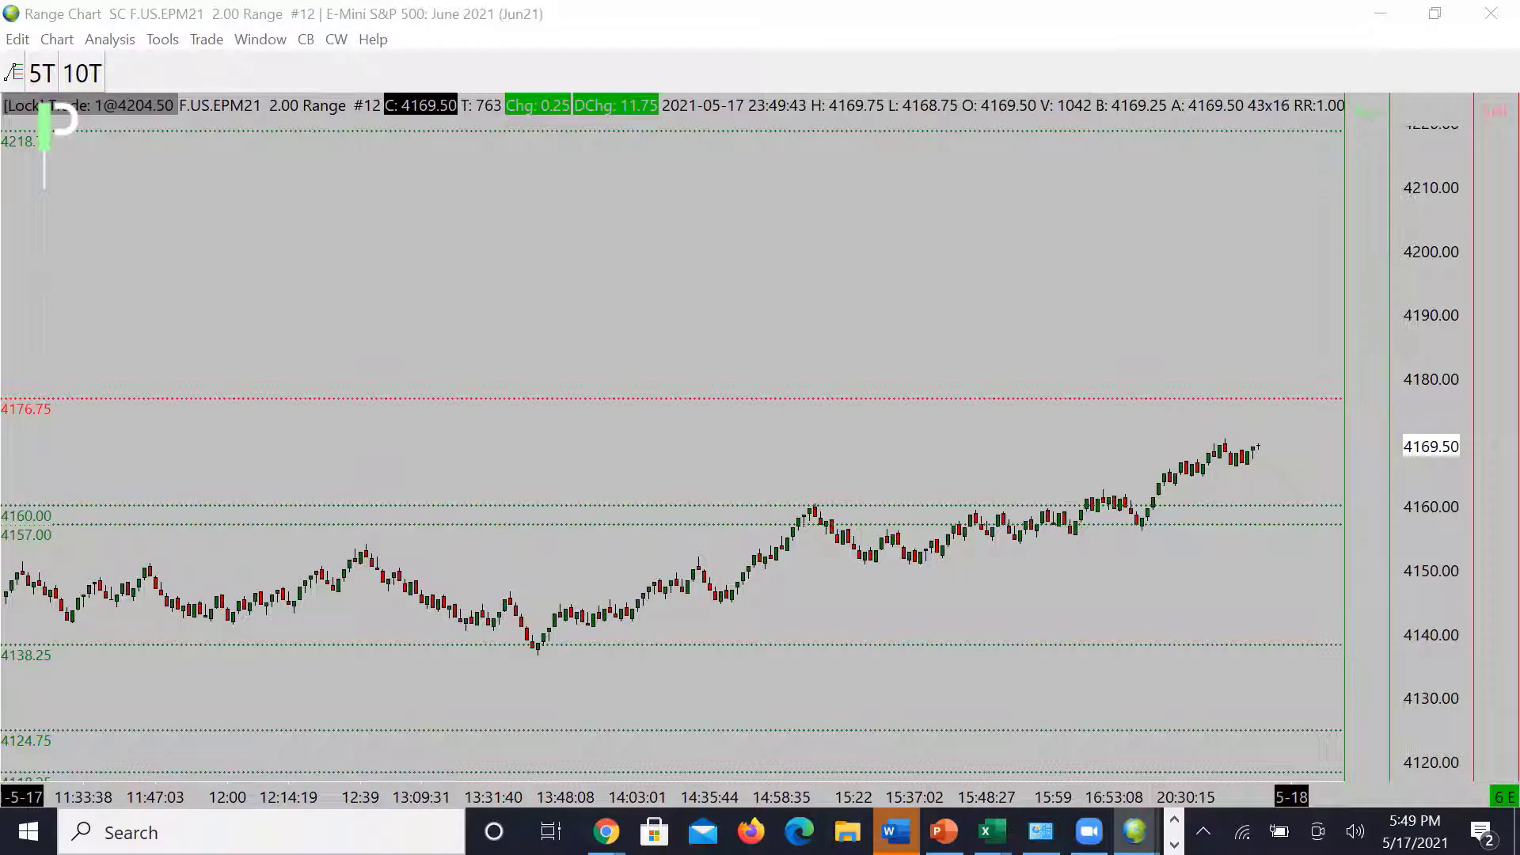
left_click_drag(1519, 163, 397, 154)
double_click(398, 154)
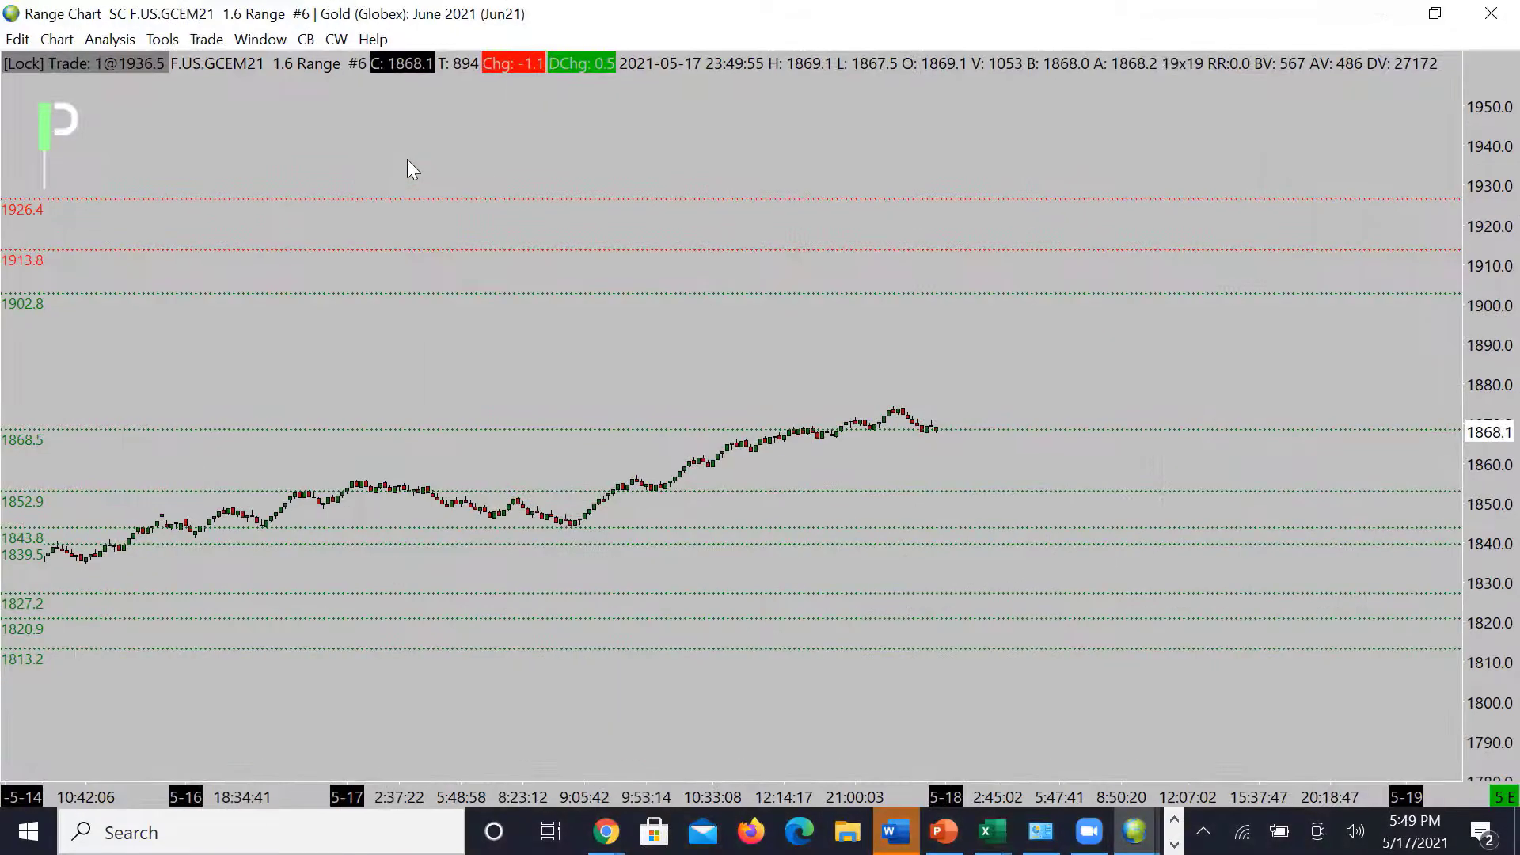
left_click_drag(1512, 400, 1509, 479)
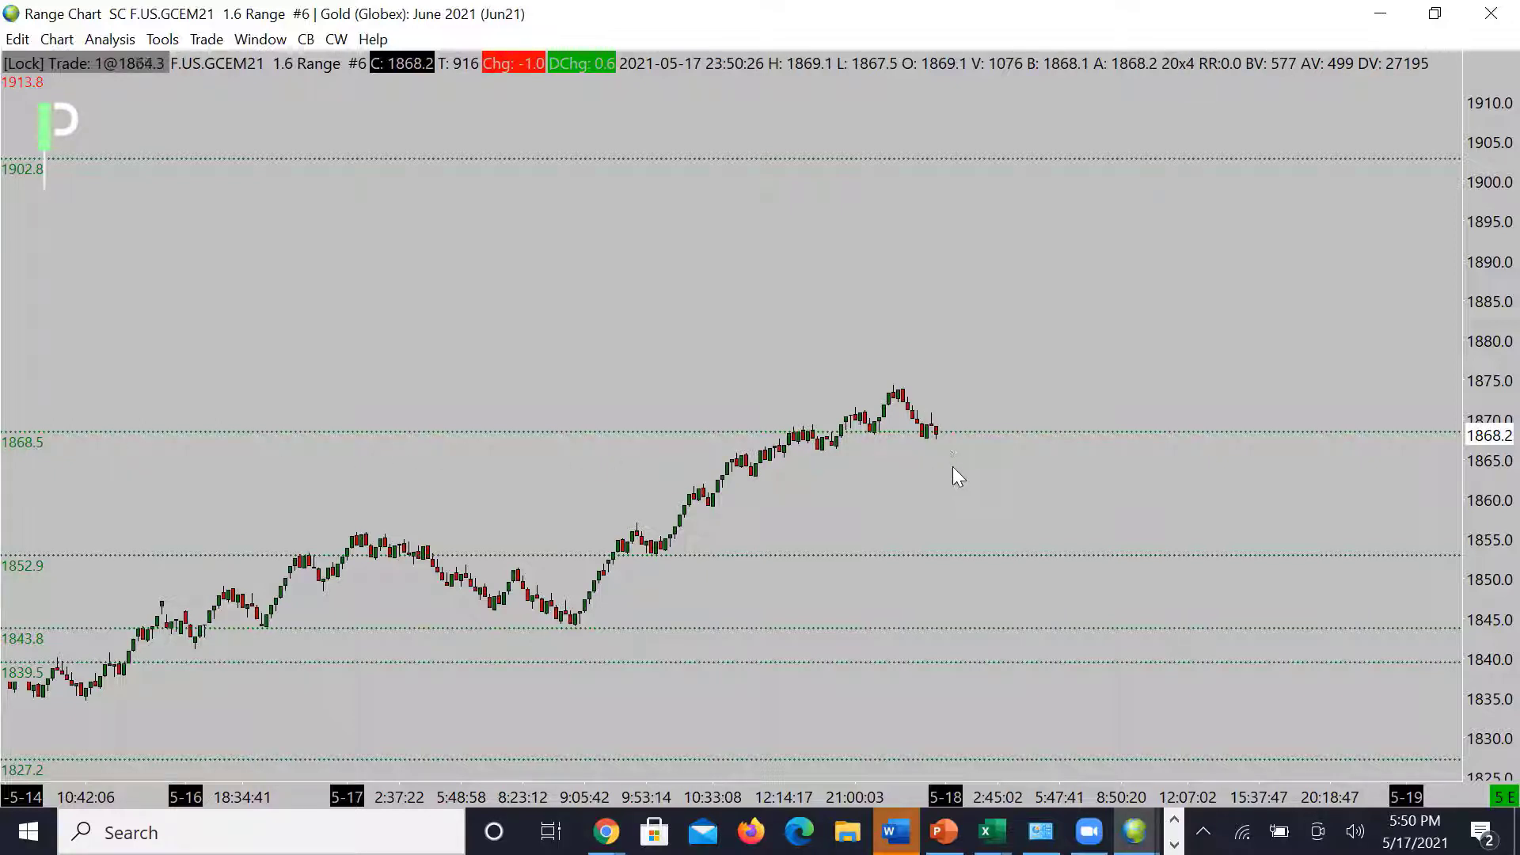
Step: Sketch an upward line from 1868.5 and a falling path through 1852.9 and 1843.8 to 1839.5, with rebound lines
left_click_drag(938, 437, 953, 383)
left_click(1016, 544)
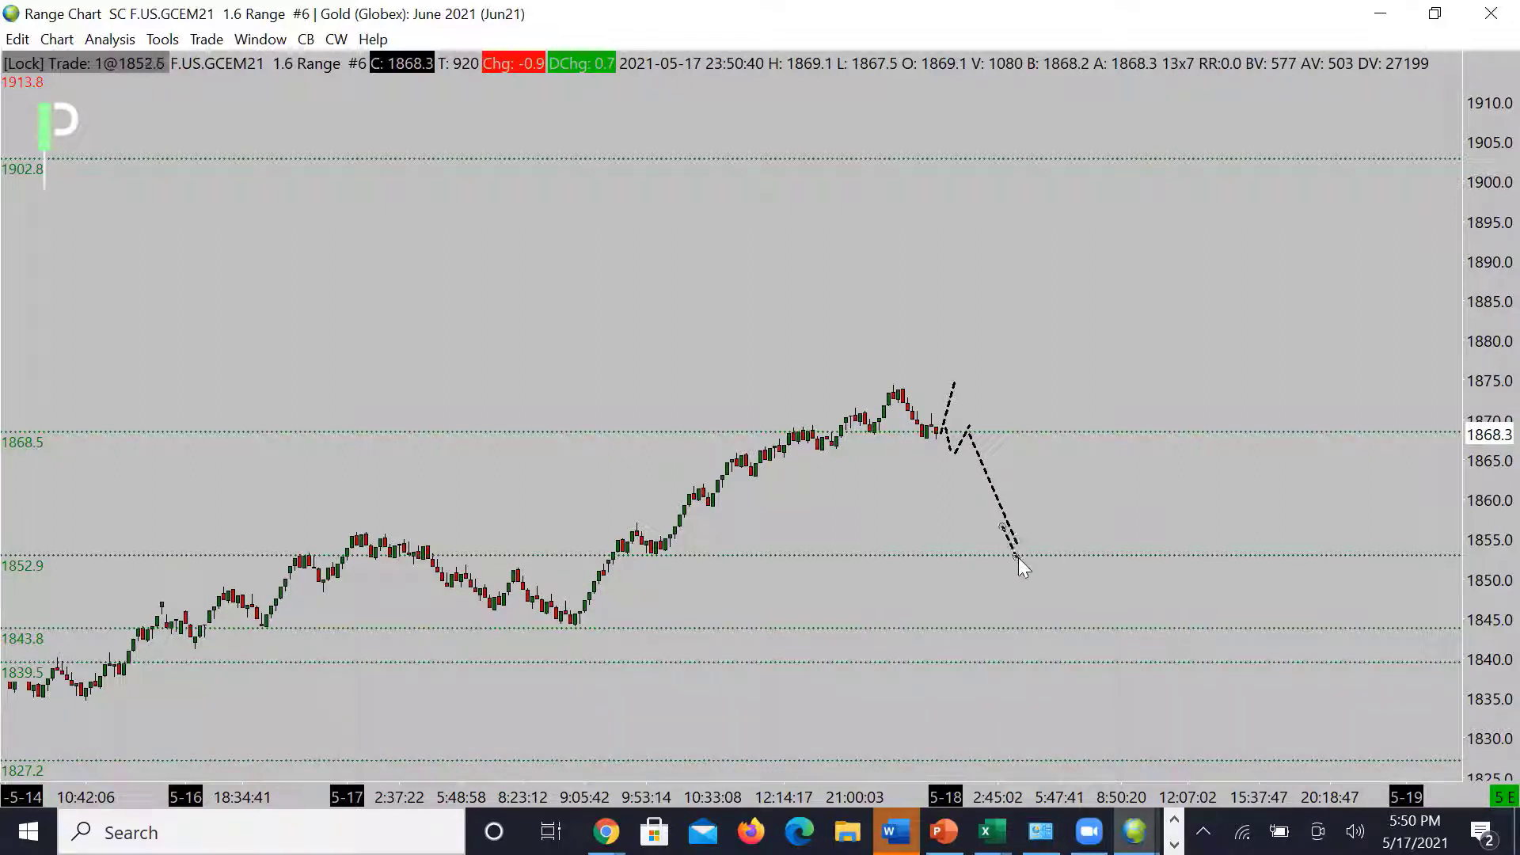
left_click_drag(1026, 529, 1065, 628)
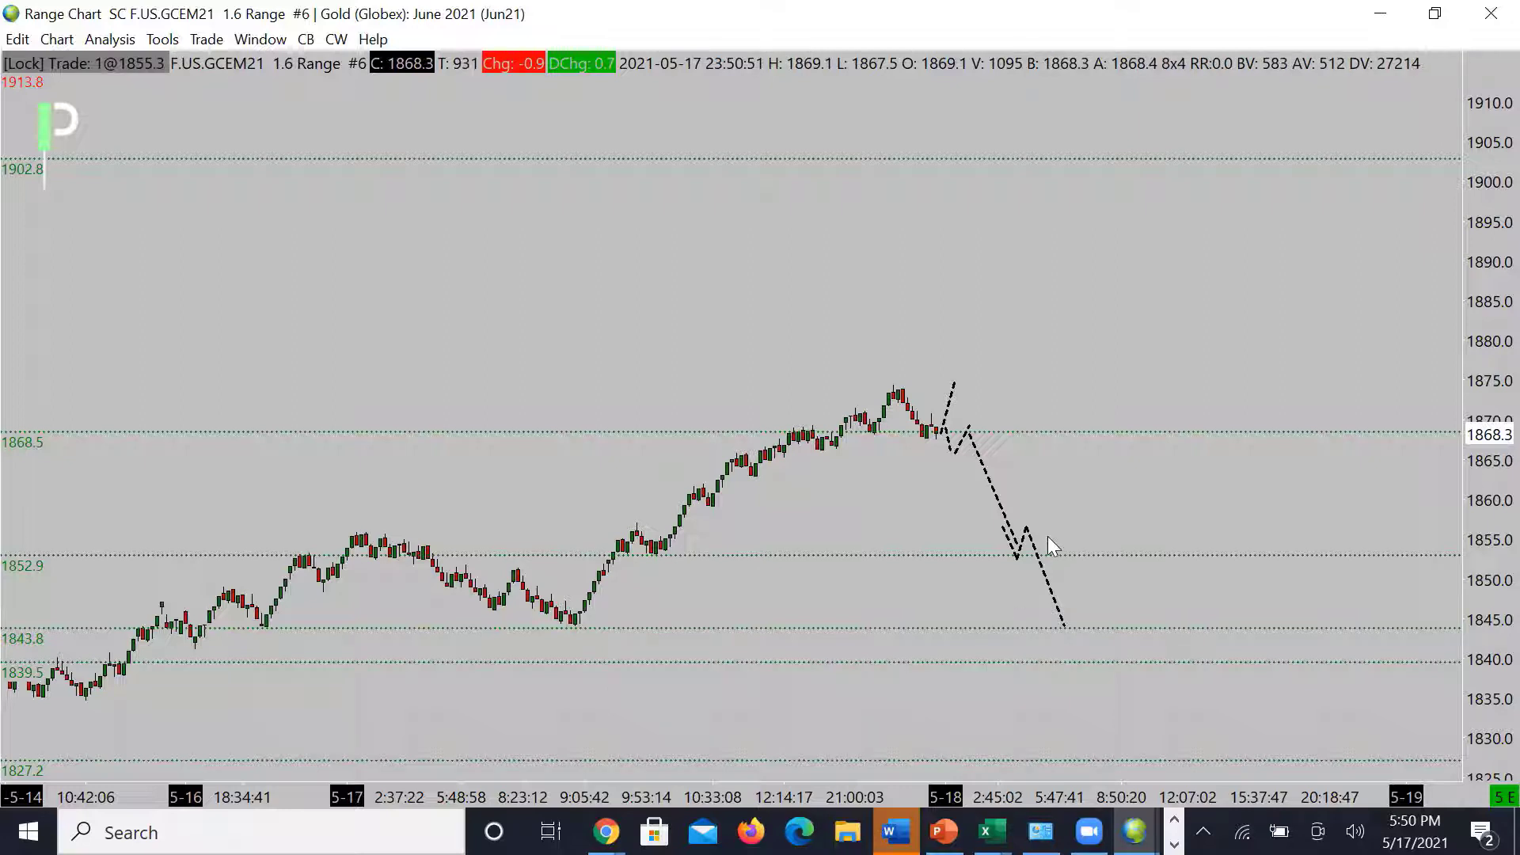
mouse_move(1064, 626)
left_mouse_down()
mouse_move(1069, 600)
mouse_move(1092, 633)
mouse_move(1107, 552)
left_mouse_up()
left_click_drag(1089, 625, 1154, 608)
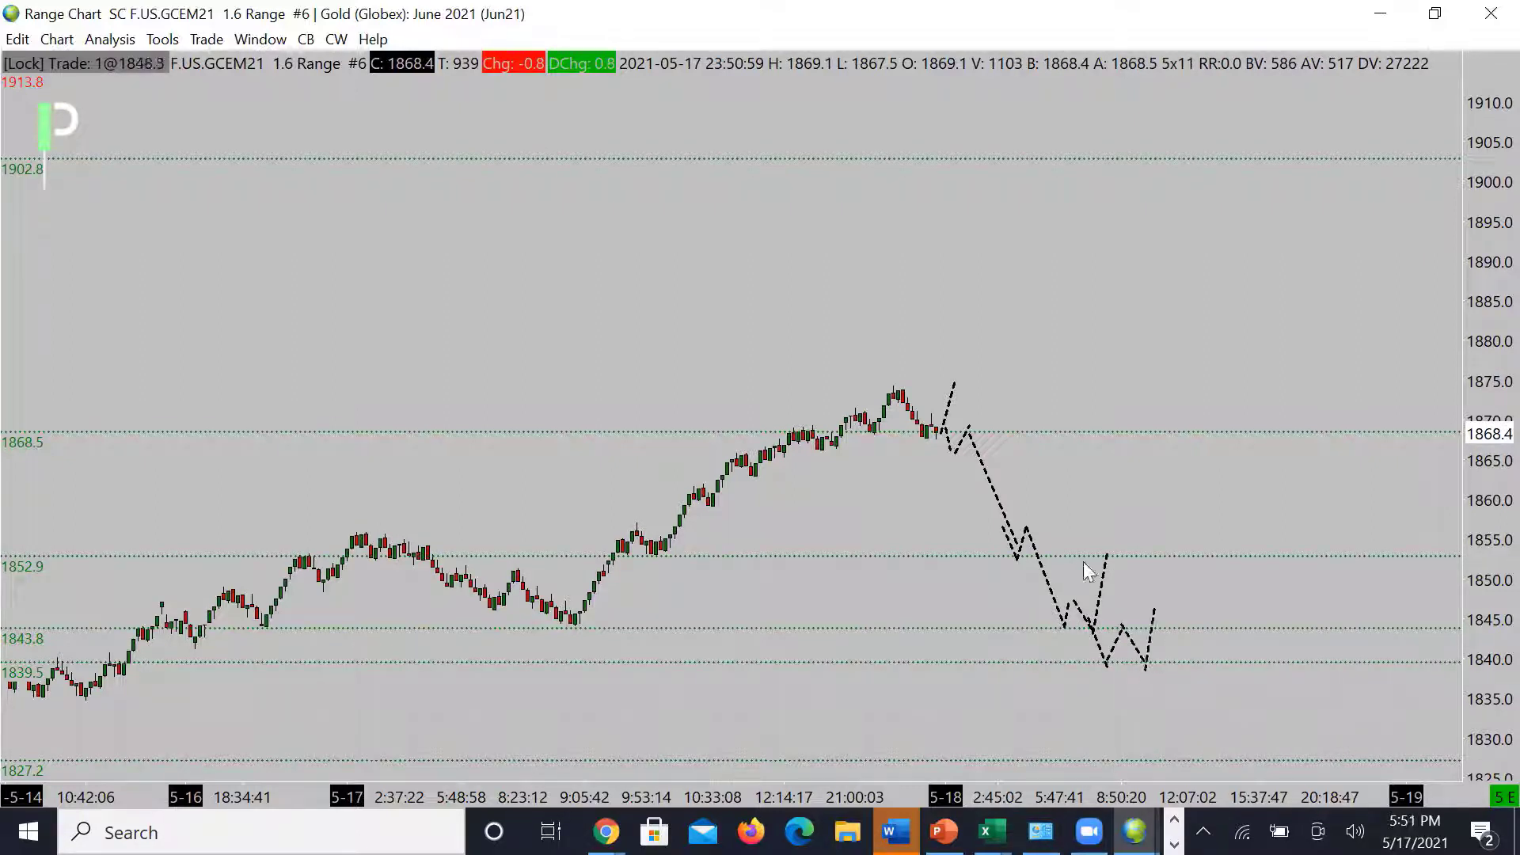
left_click_drag(1041, 563, 1072, 453)
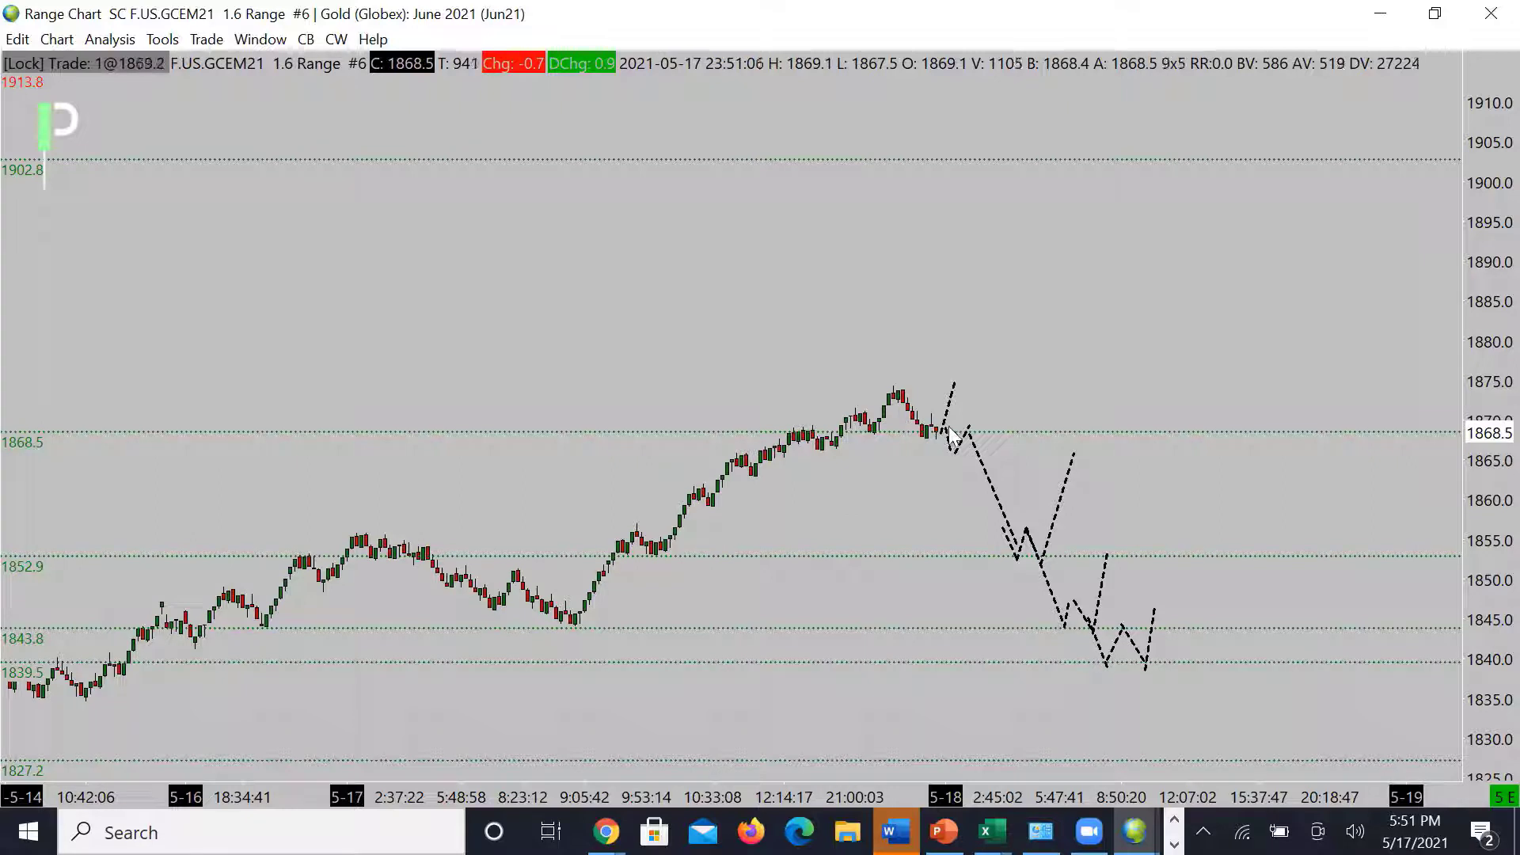
Step: Undo the falling path and its rebound lines on the gold chart
key("ctrl+z")
key("ctrl+z")
key("ctrl+z")
key("ctrl+z")
key("ctrl+z")
key("ctrl+z")
key("ctrl+z")
key("ctrl+z")
key("ctrl+z")
key("ctrl+z")
key("ctrl+z")
key("ctrl+z")
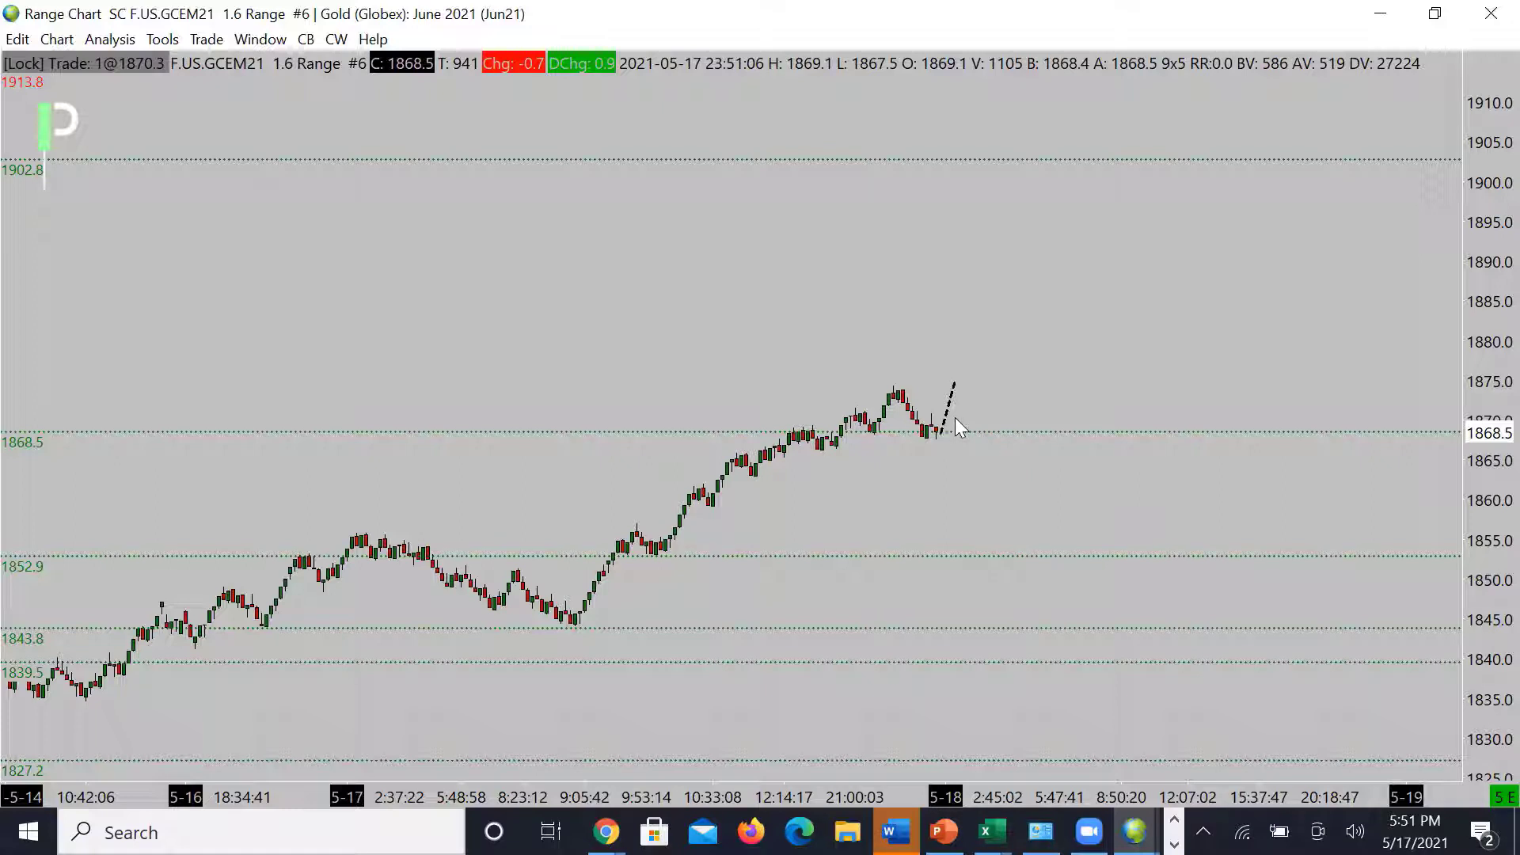
Step: Sketch a rise from the 1868.5 level and an alternative path that dips below, retests 1868.5 and falls to 1852.9
left_click(941, 427)
left_click(961, 361)
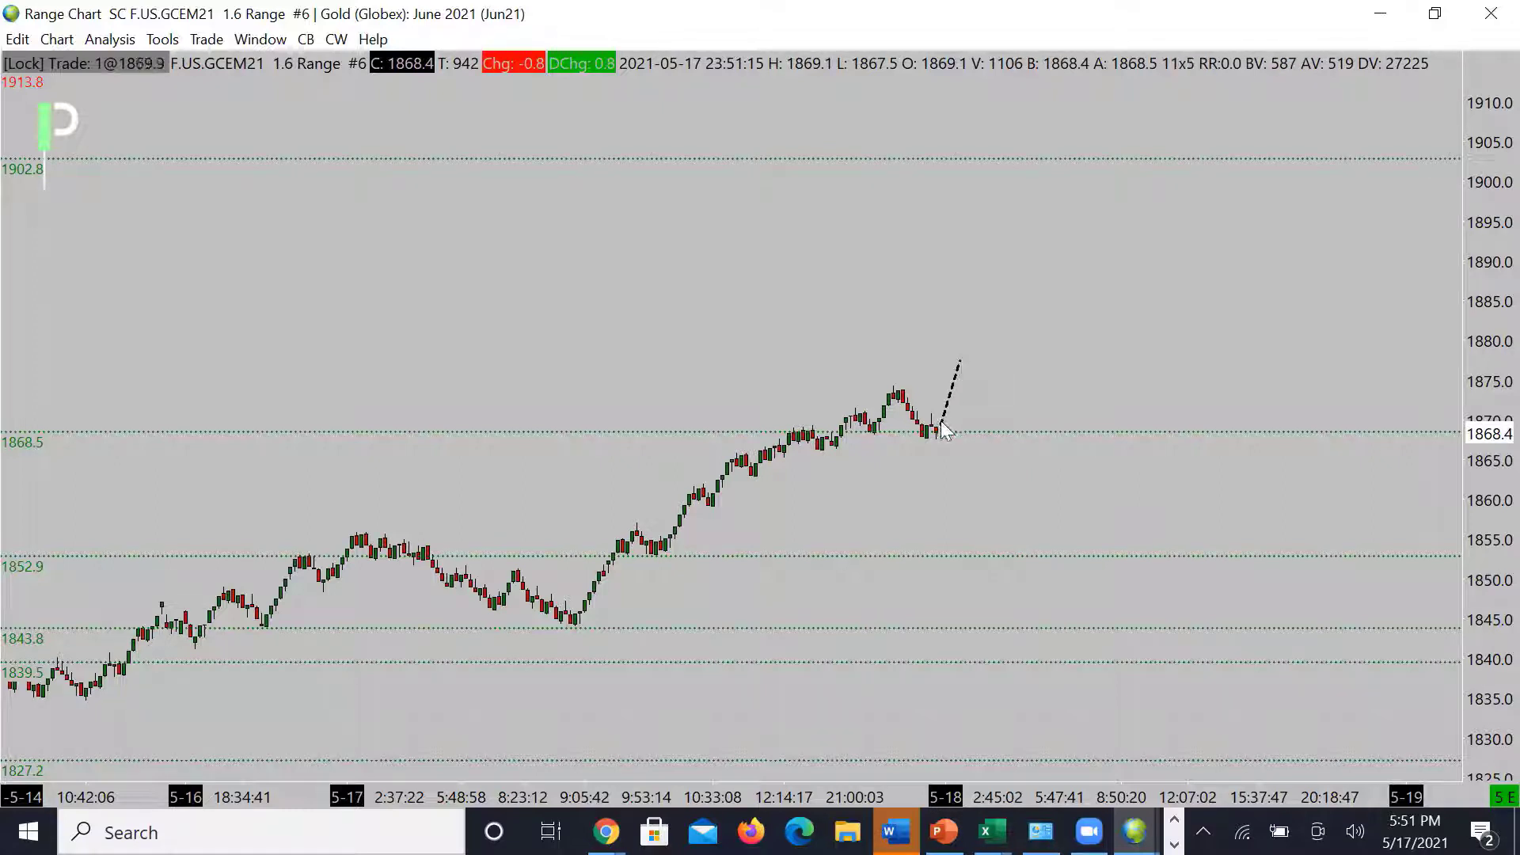
left_click(965, 467)
left_click(987, 433)
left_click(1021, 552)
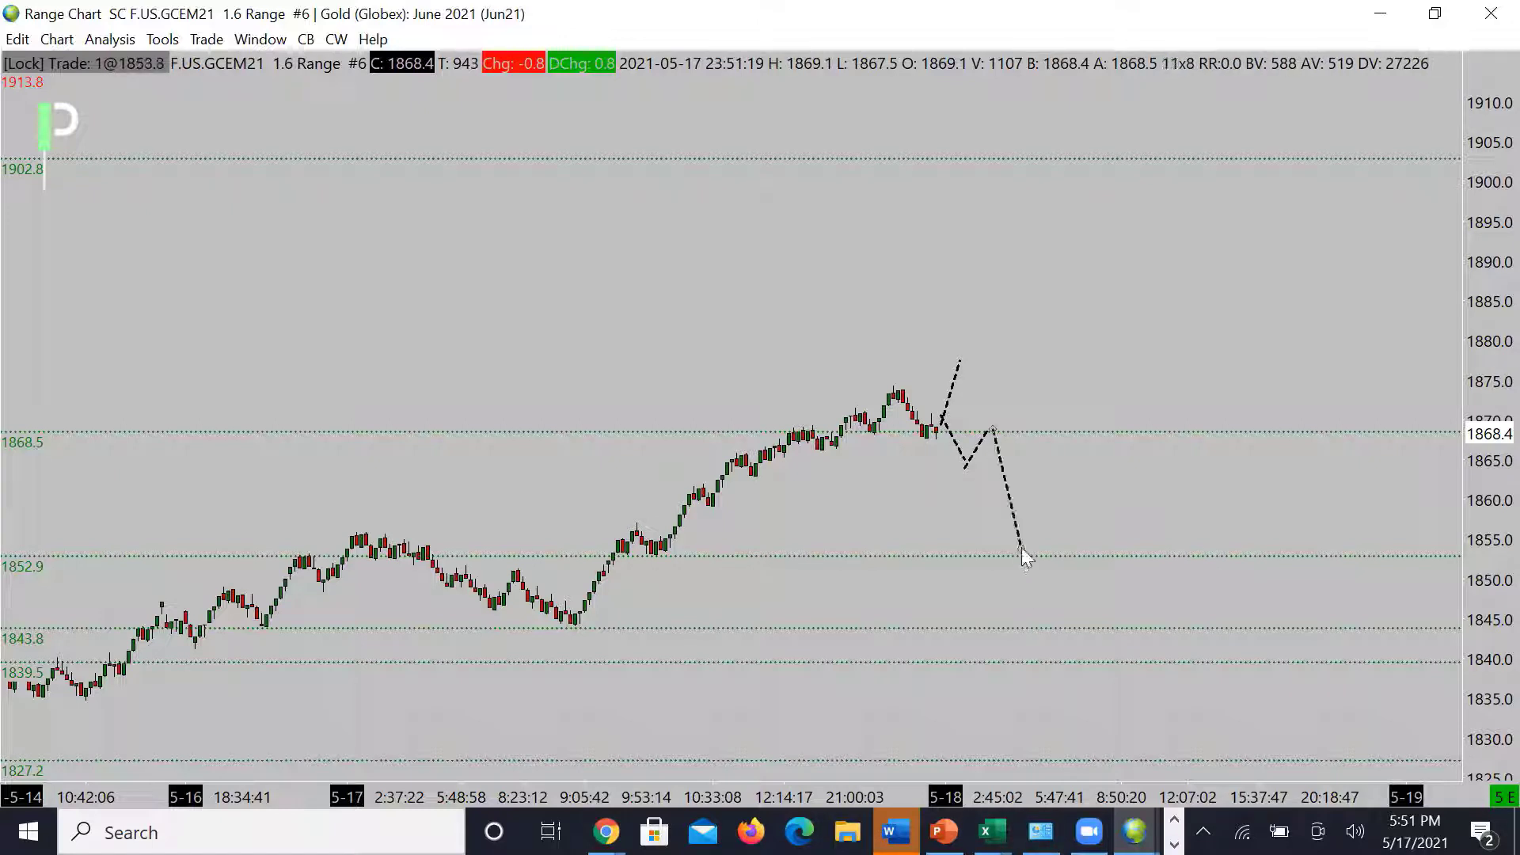
Step: Undo the rise and fall scenario lines around 1868.5
key("ctrl+z")
key("ctrl+z")
key("ctrl+z")
key("ctrl+z")
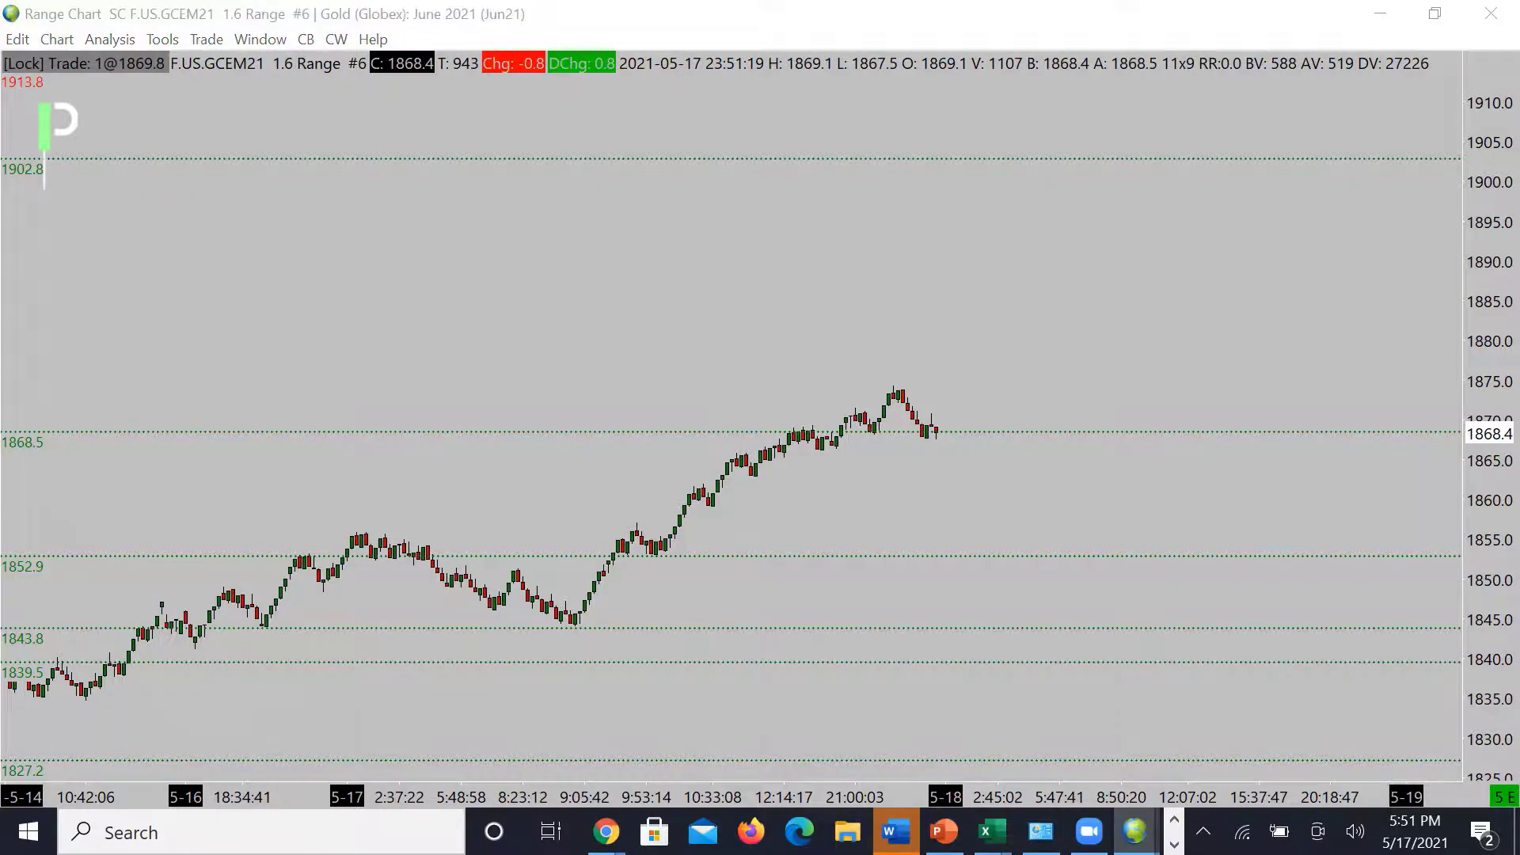
Step: Bring the 0.8 Range Gold chart onto this screen, compress its price scale and dismiss the Instagram notification
left_click_drag(1519, 341, 643, 2)
left_click_drag(900, 353, 673, 362)
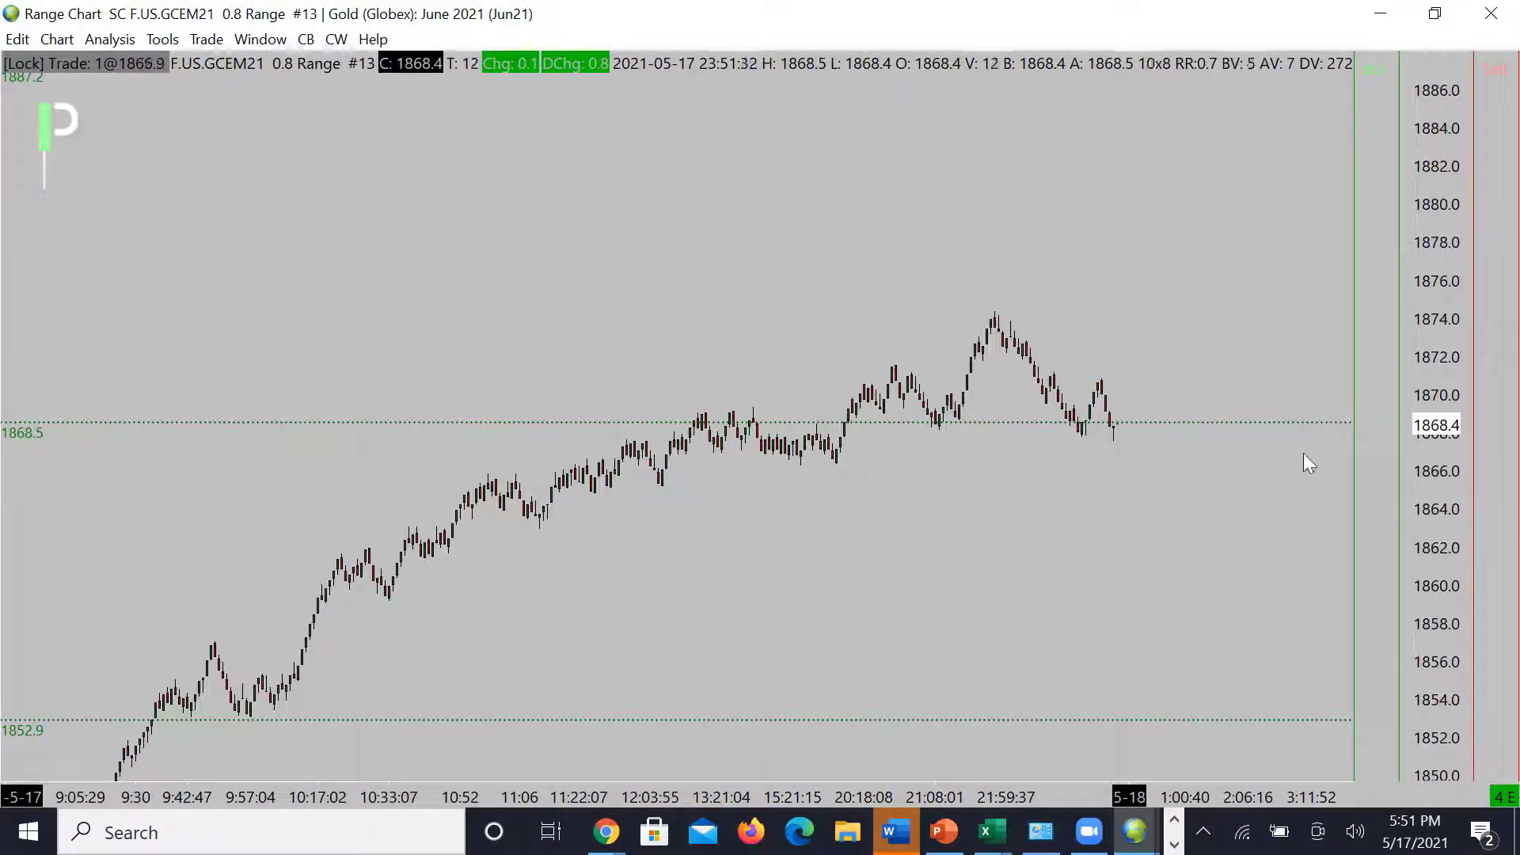
left_click_drag(1437, 428, 1385, 567)
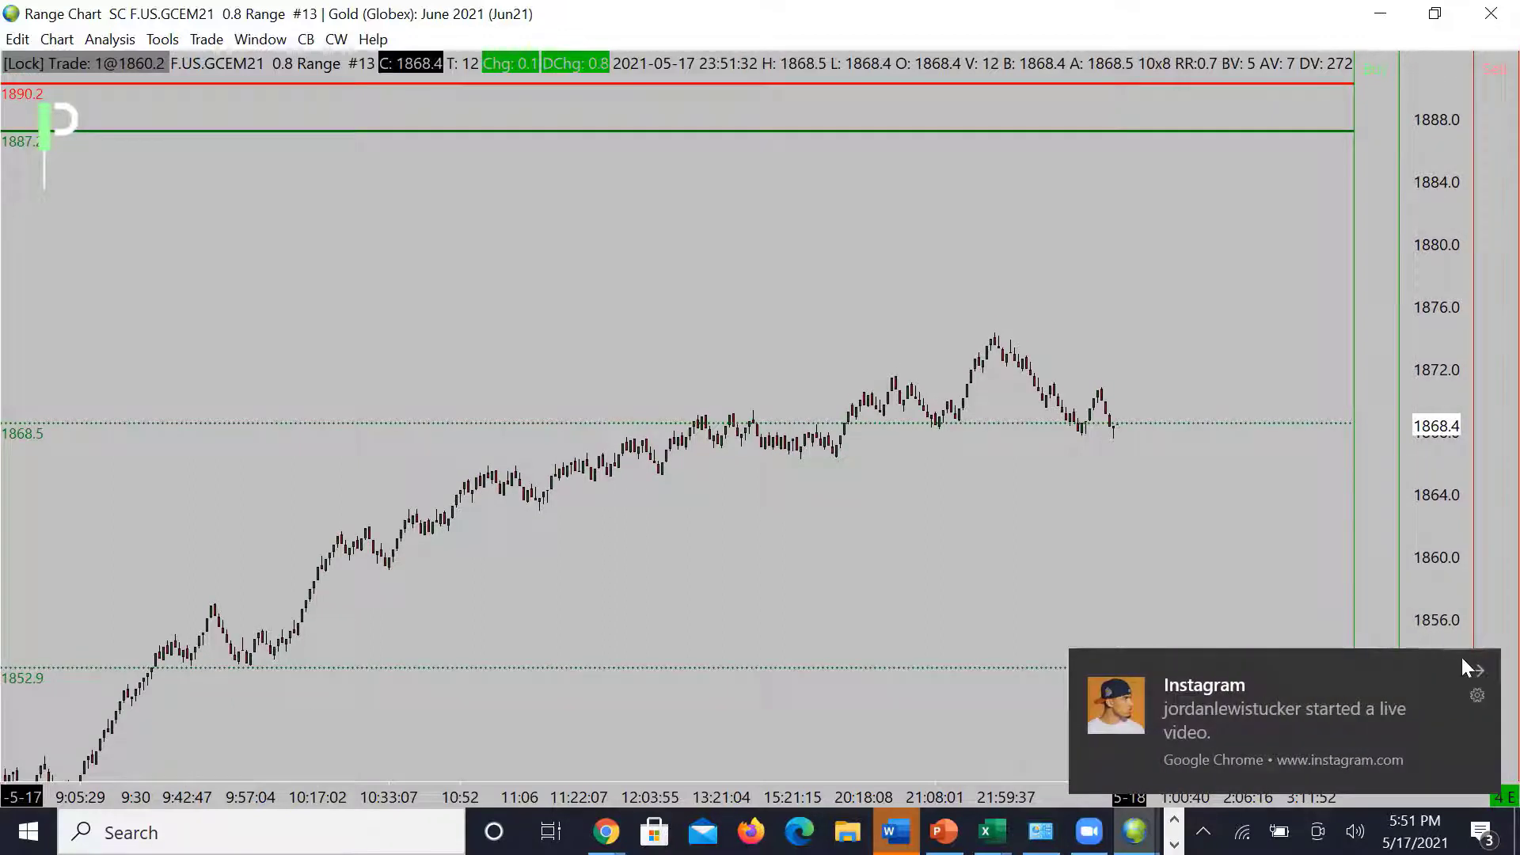
left_click(1470, 674)
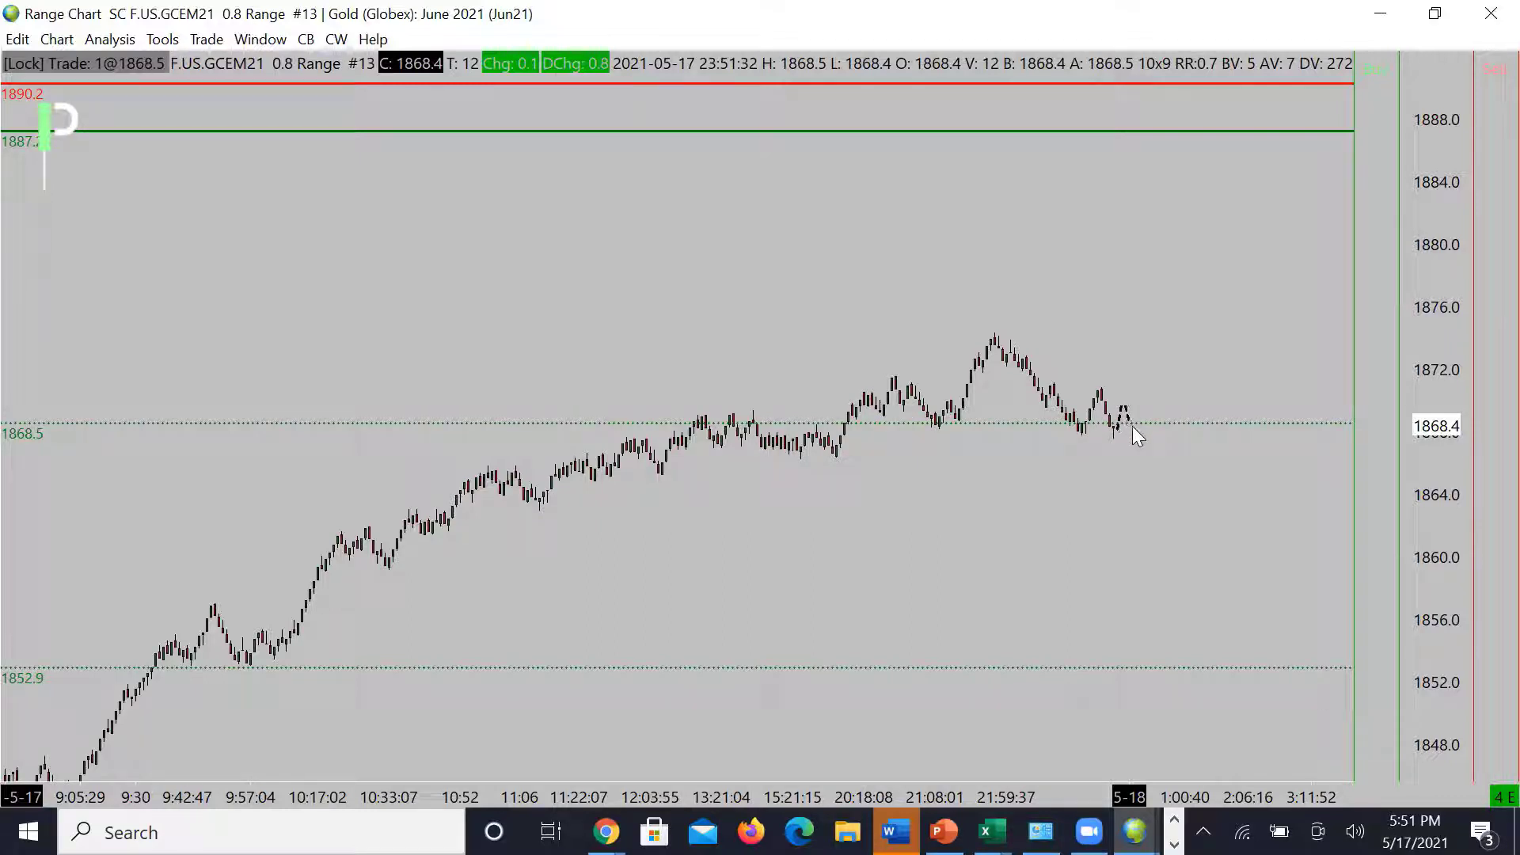
Step: Sketch rising and falling paths from 1868.5 and add dashed horizontal lines at about 1864.5 and 1862 from the earlier highs
left_click_drag(1133, 426, 1146, 365)
mouse_move(1132, 412)
left_mouse_down()
mouse_move(1147, 448)
mouse_move(1160, 428)
mouse_move(1184, 499)
left_mouse_up()
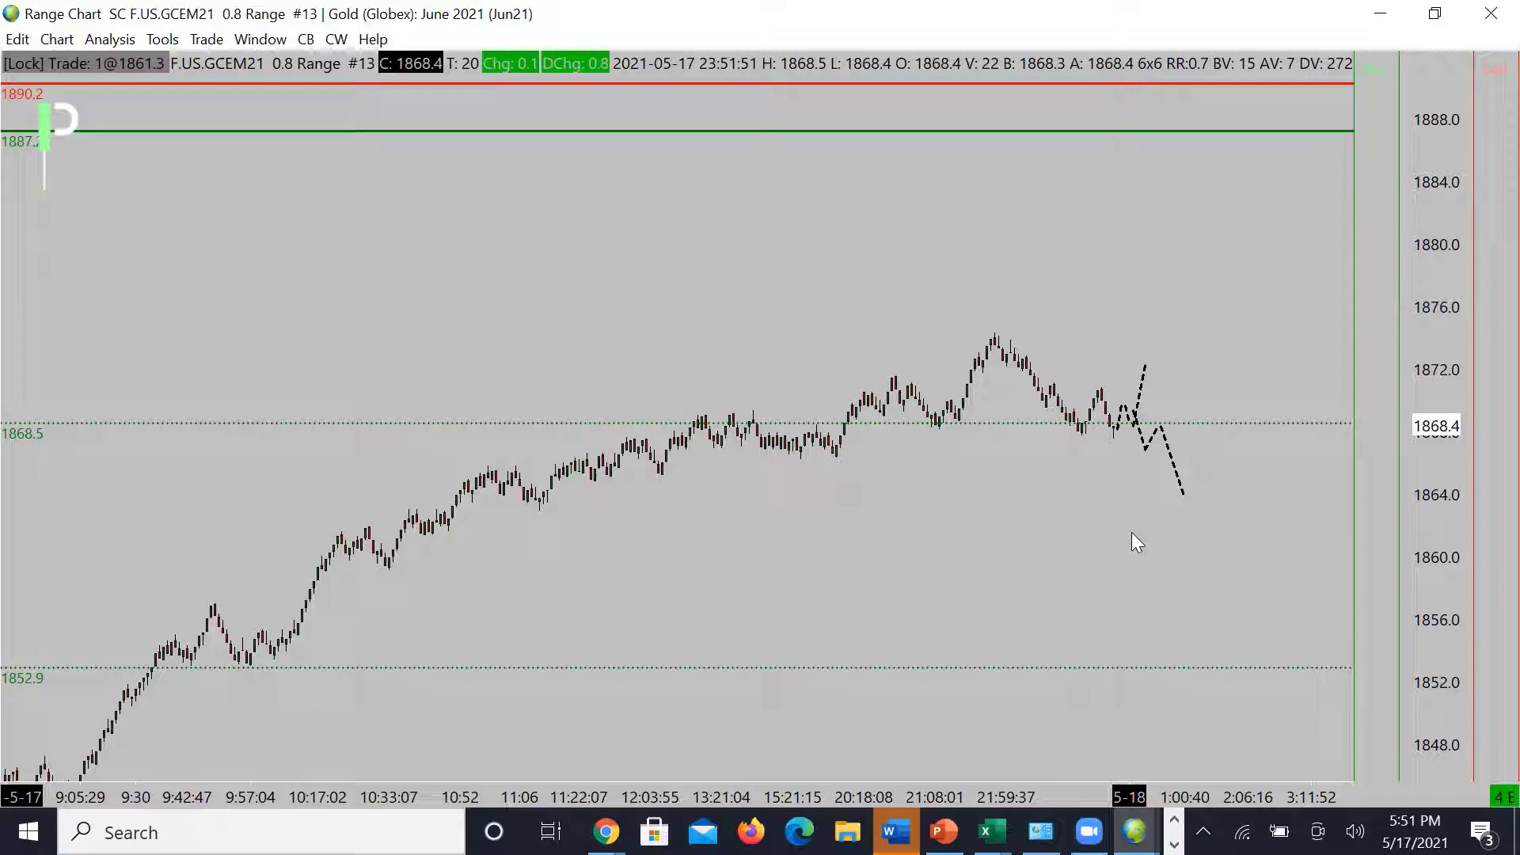
left_click_drag(339, 535, 1213, 538)
key("Delete")
left_click_drag(473, 486, 1252, 487)
left_click_drag(314, 524, 1058, 523)
left_click_drag(1226, 524, 1286, 525)
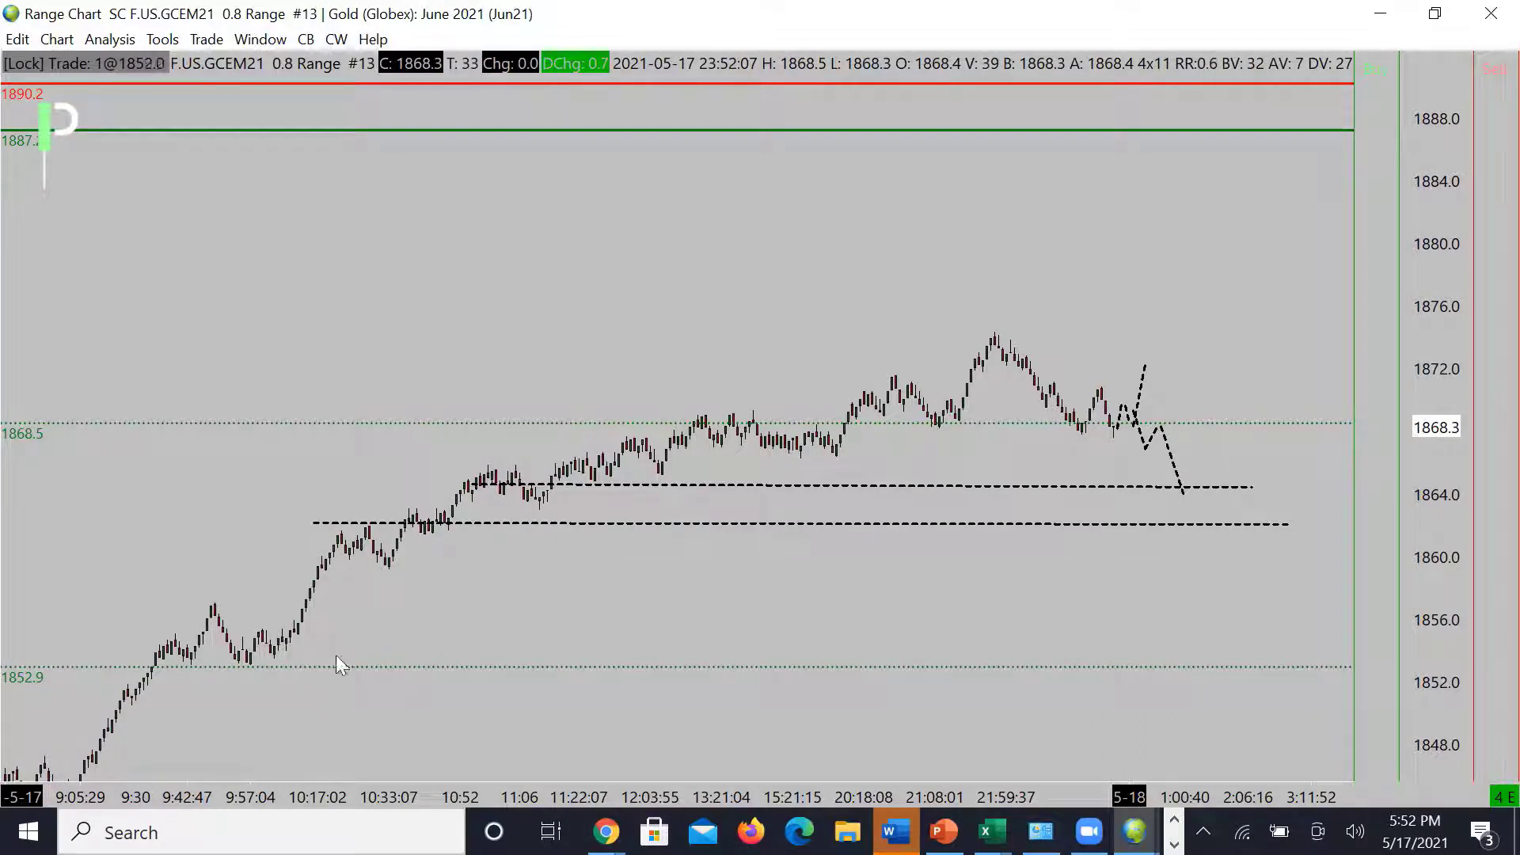
Step: Delete the dashed horizontal lines and both projected paths from the 0.8 Range Gold chart
key("Delete")
key("Delete")
key("Delete")
key("Delete")
key("Delete")
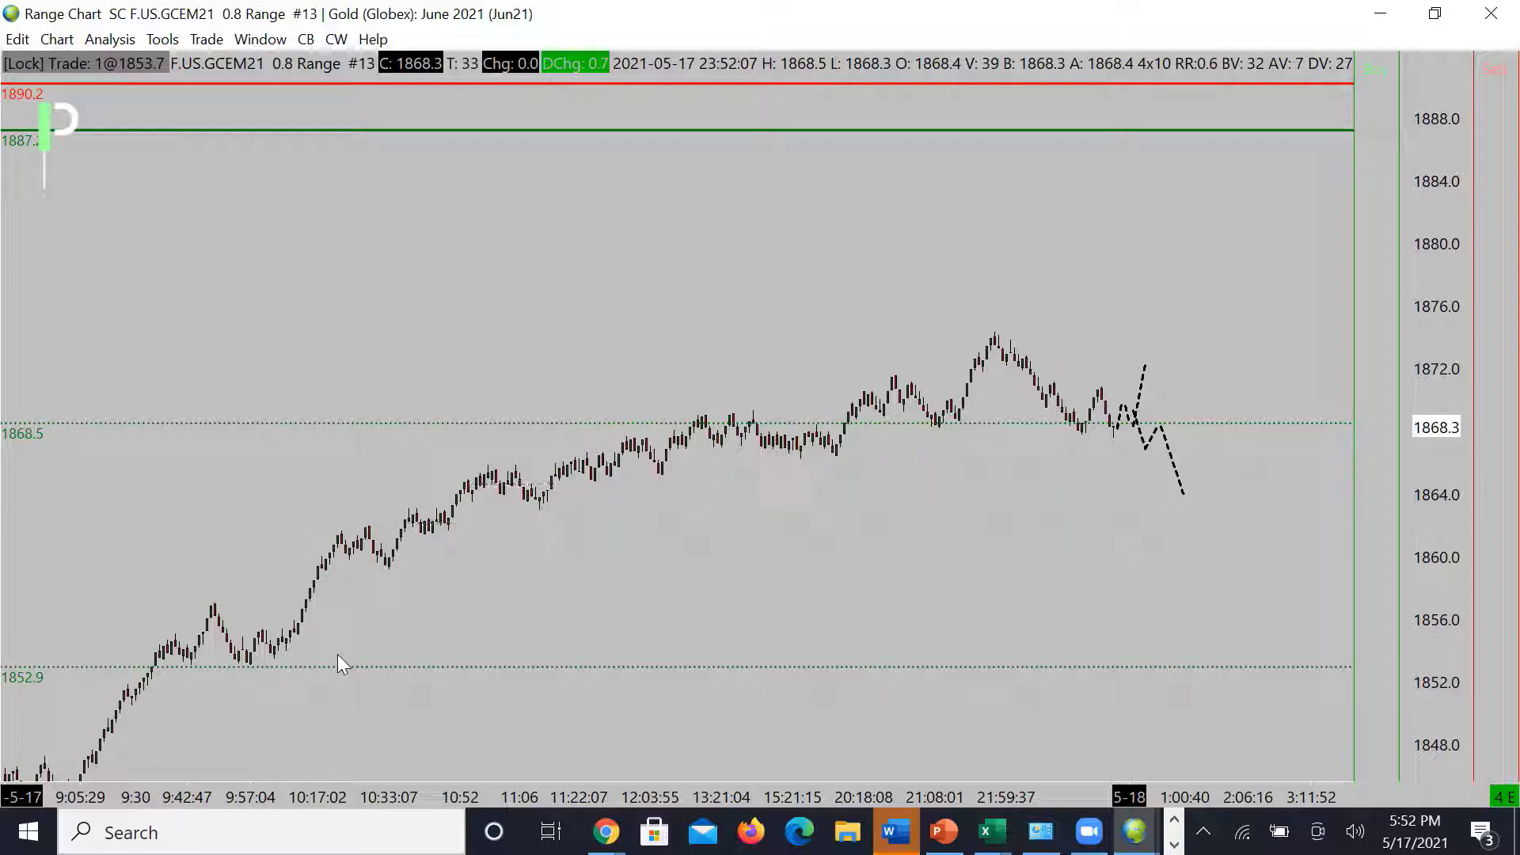
key("Delete")
key("Delete")
Step: Sketch a bearish gold path that dips below 1868.5, retests that level and drops to about 1856
left_click(1124, 420)
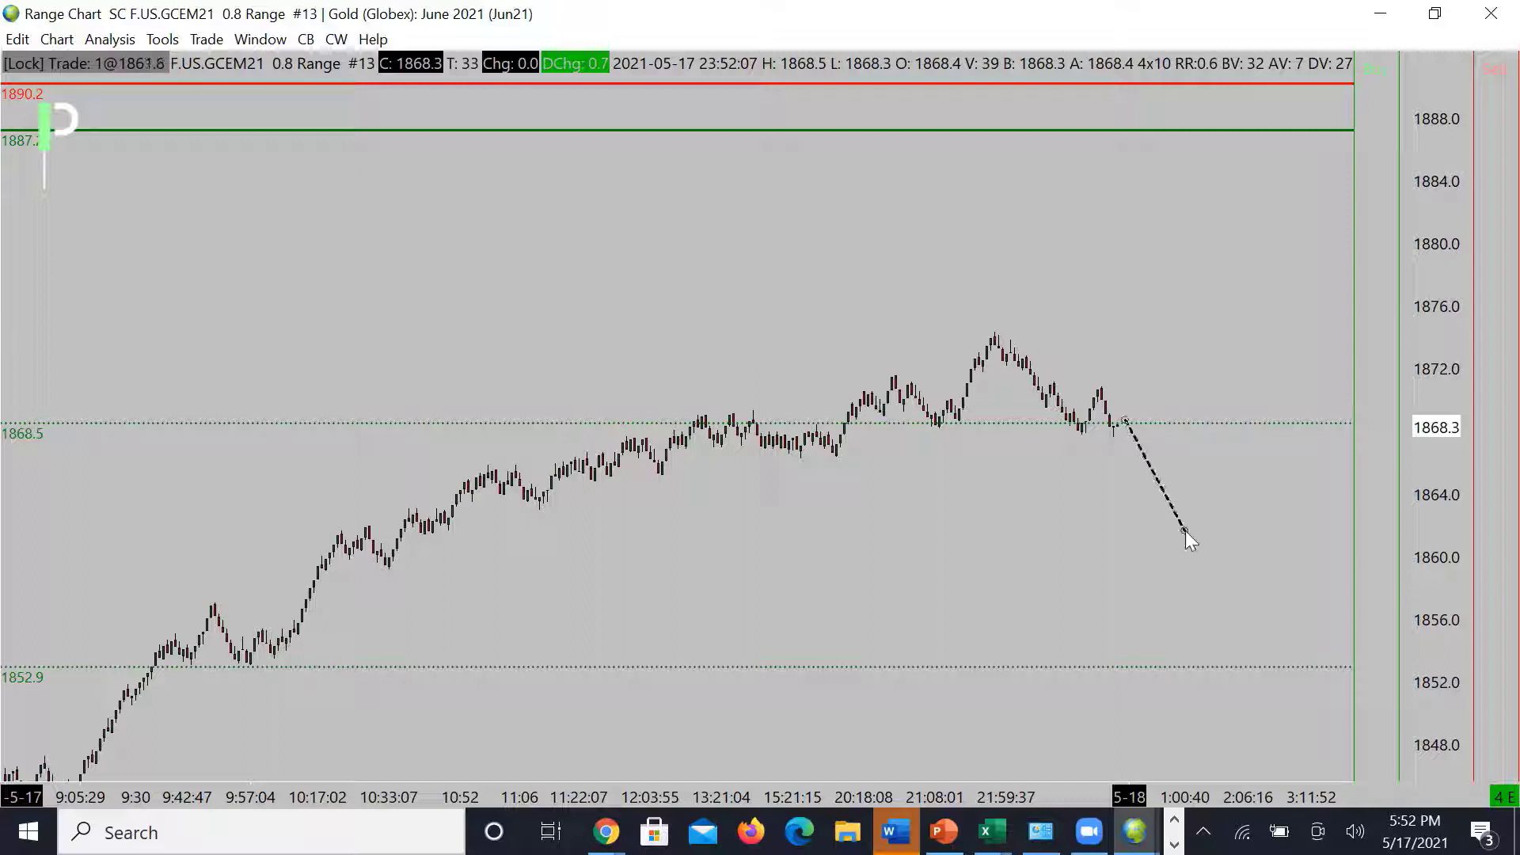
key("Escape")
left_click(1109, 412)
left_click(1134, 455)
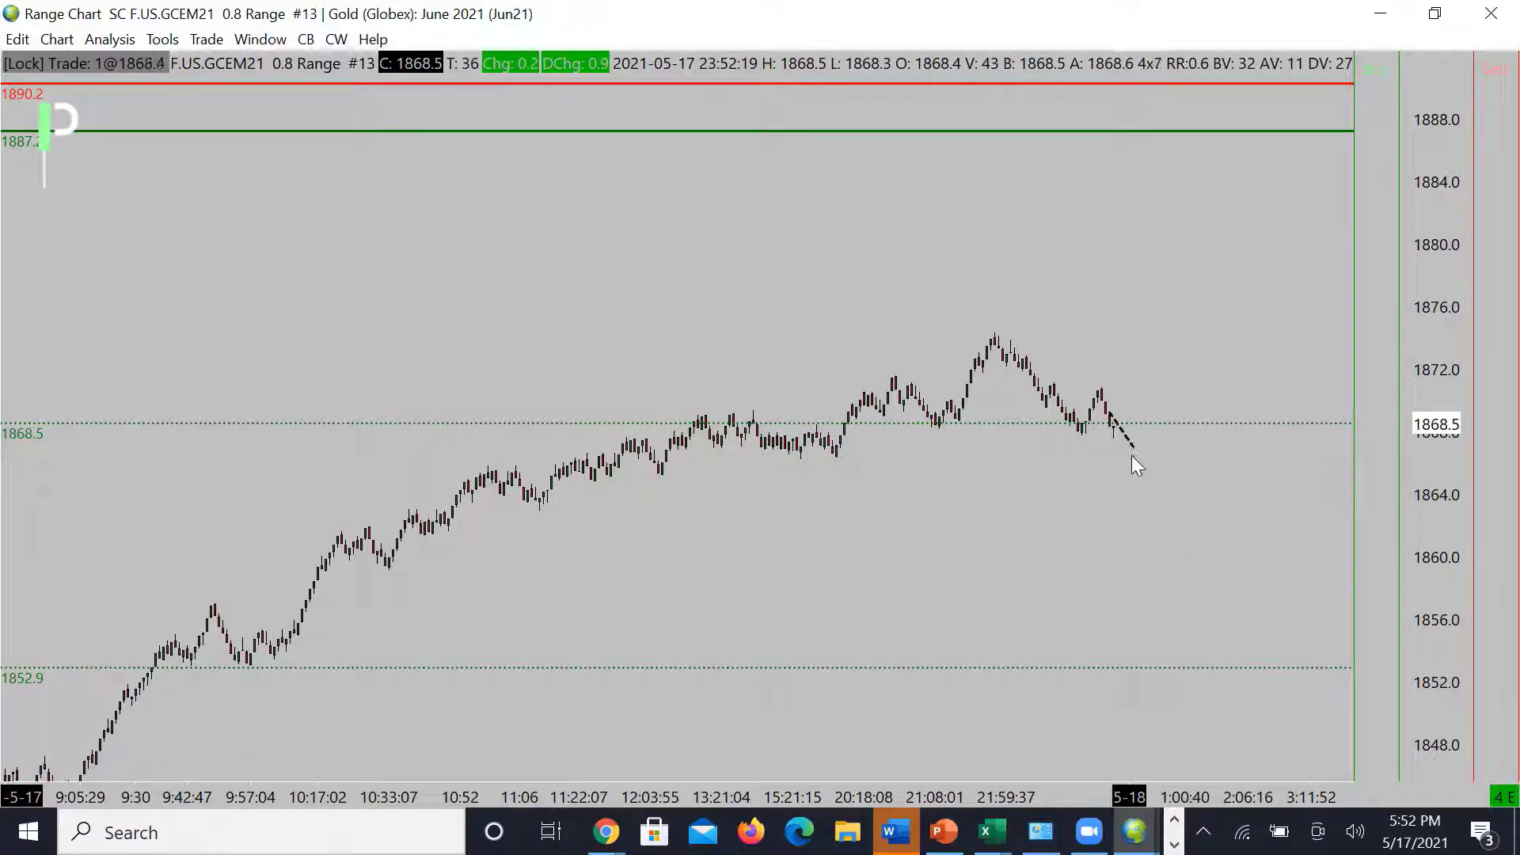
left_click(1145, 425)
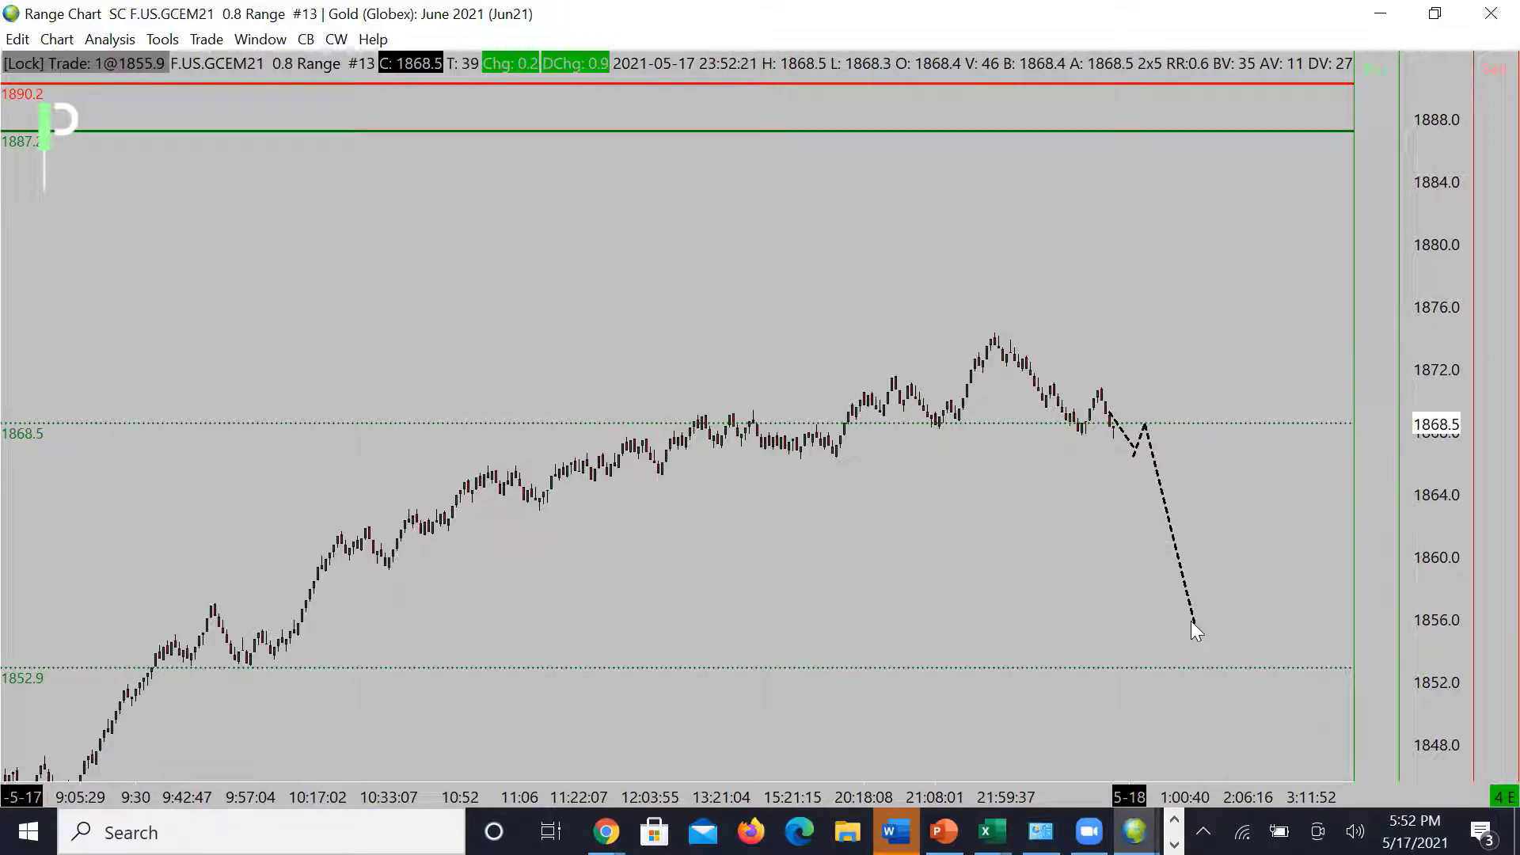
Step: Remove the bearish projection from the 0.8 Range Gold chart
key("Delete")
key("Delete")
key("ctrl+z")
Step: Bring the 0.16 Range Crude Light chart onto this screen, maximize it and stretch its price scale around 66.55
left_click_drag(1519, 315, 737, 258)
double_click(736, 258)
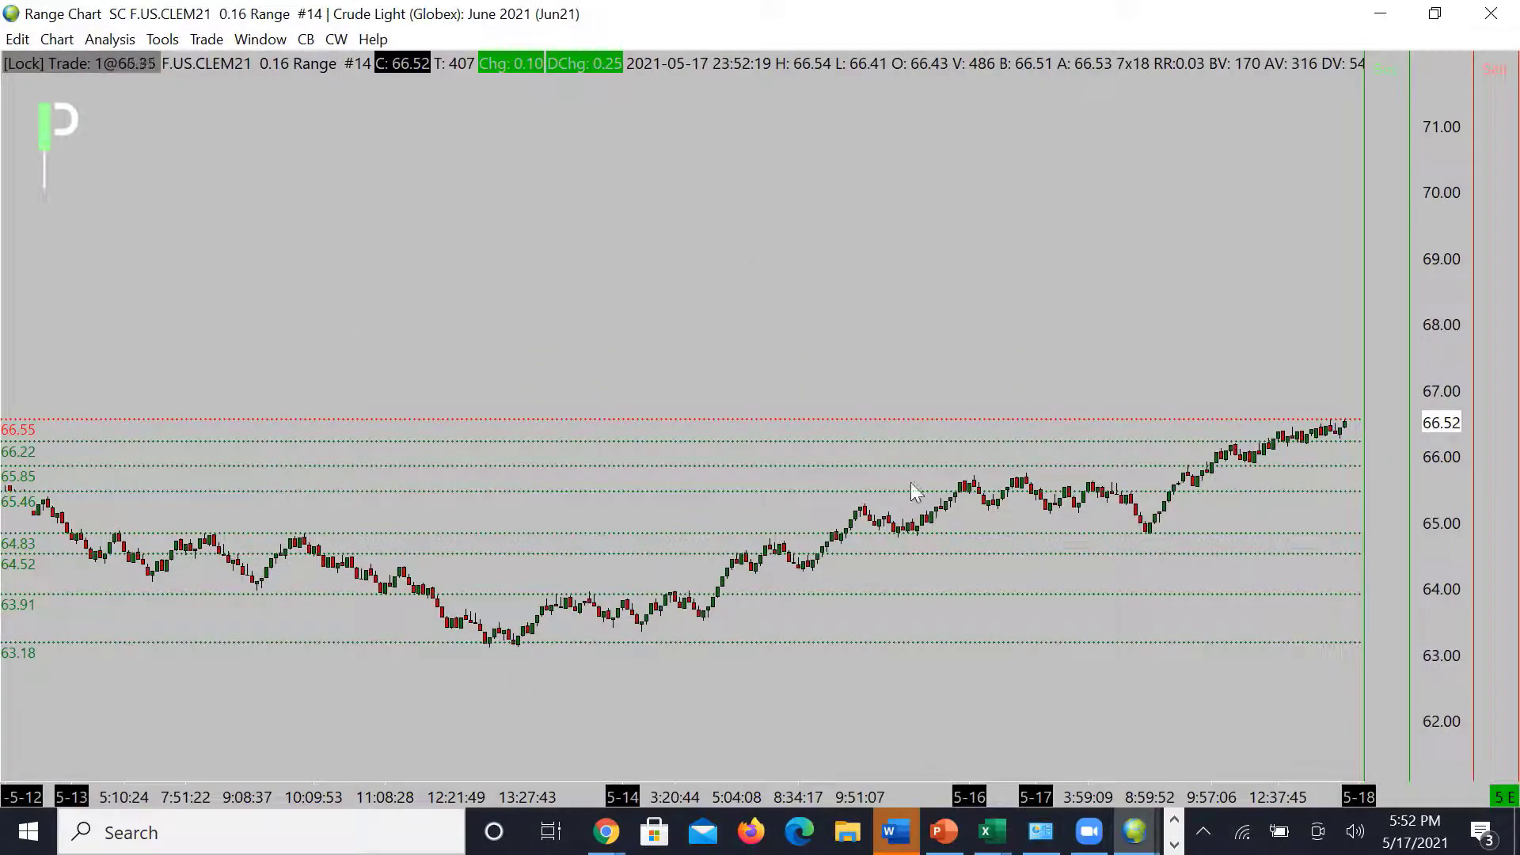
left_click_drag(1444, 396, 1449, 421)
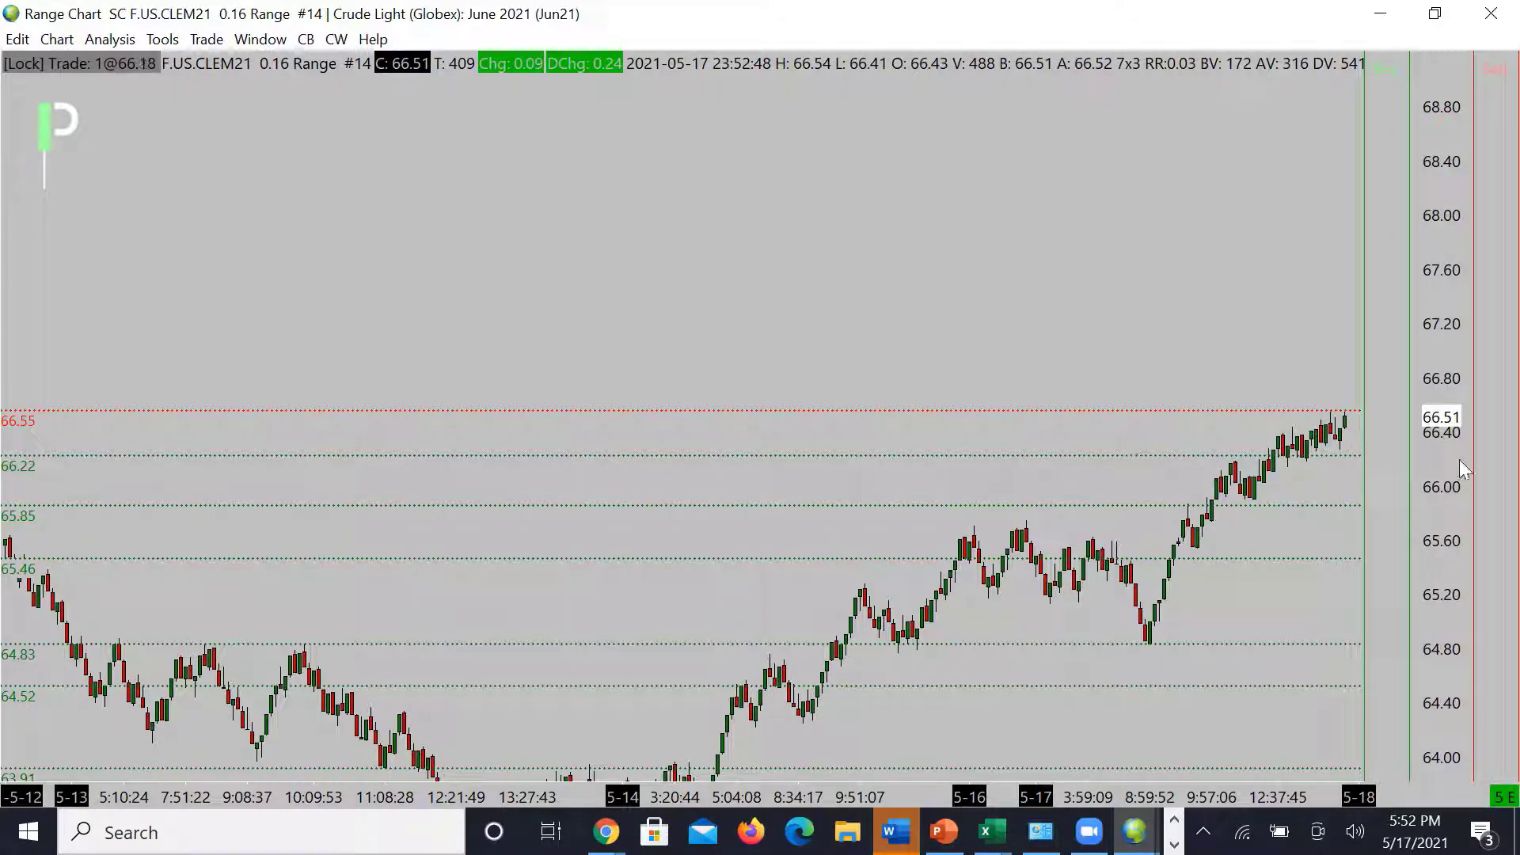
left_click_drag(1440, 438, 1442, 511)
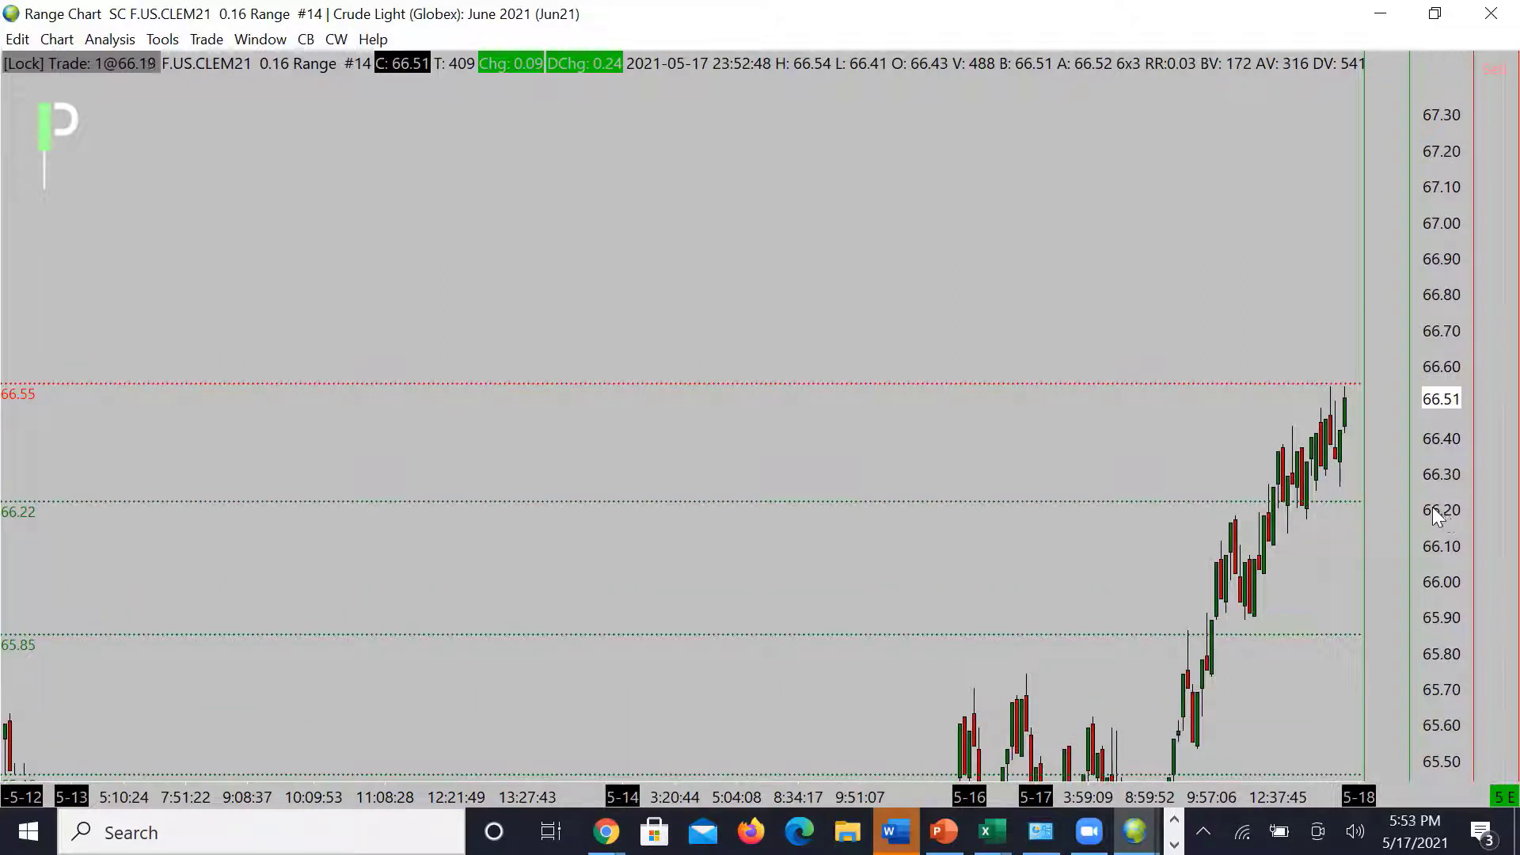
Step: Sketch a dashed bearish path from 66.55 through 66.22 toward 65.85, marking the 66.22 level with a dashed line
left_click_drag(1149, 432, 882, 434)
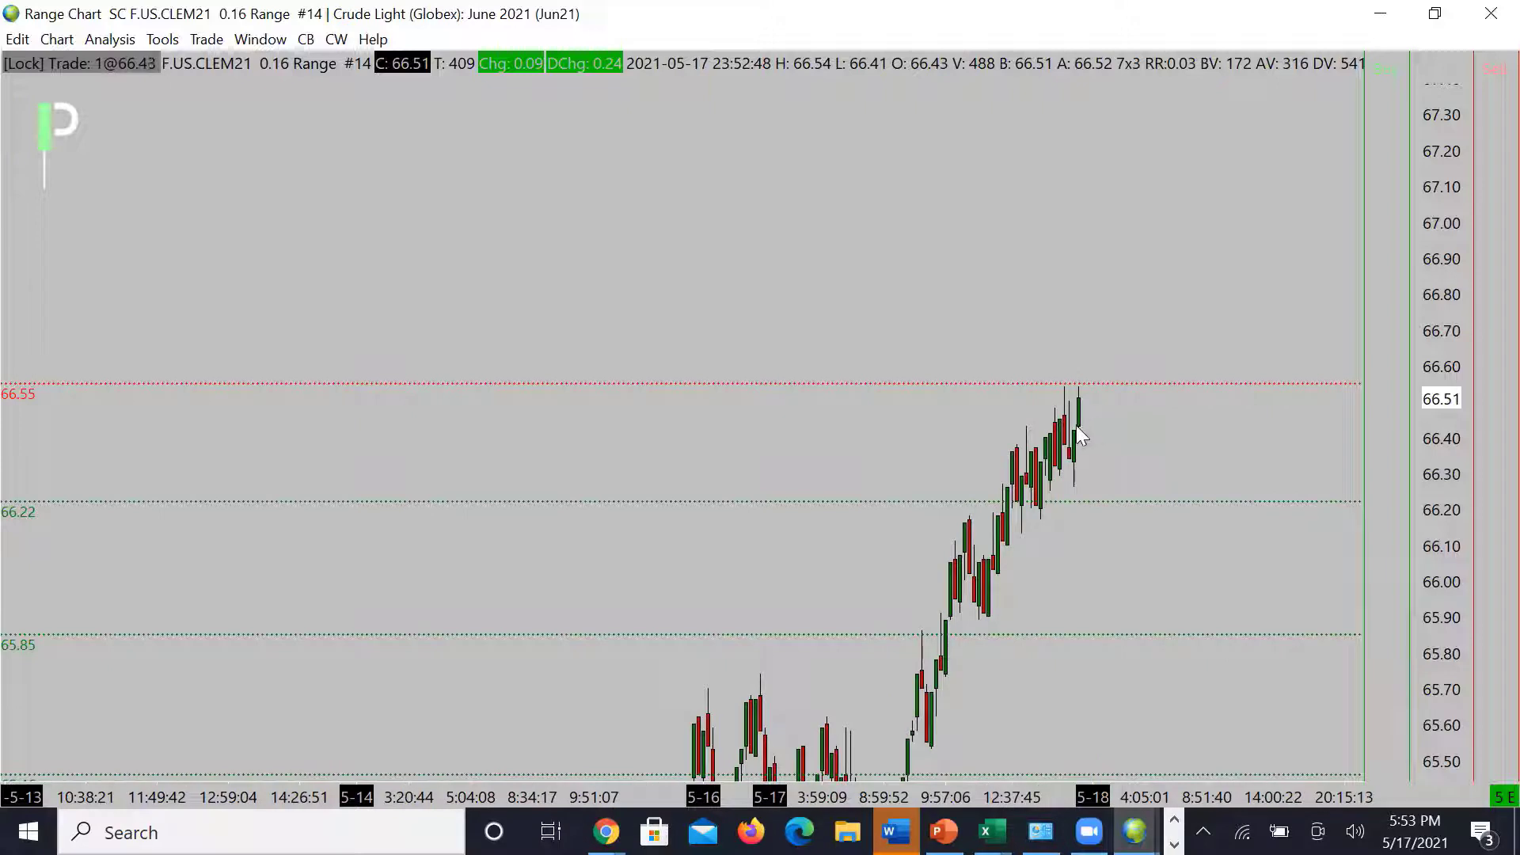
left_click(1092, 387)
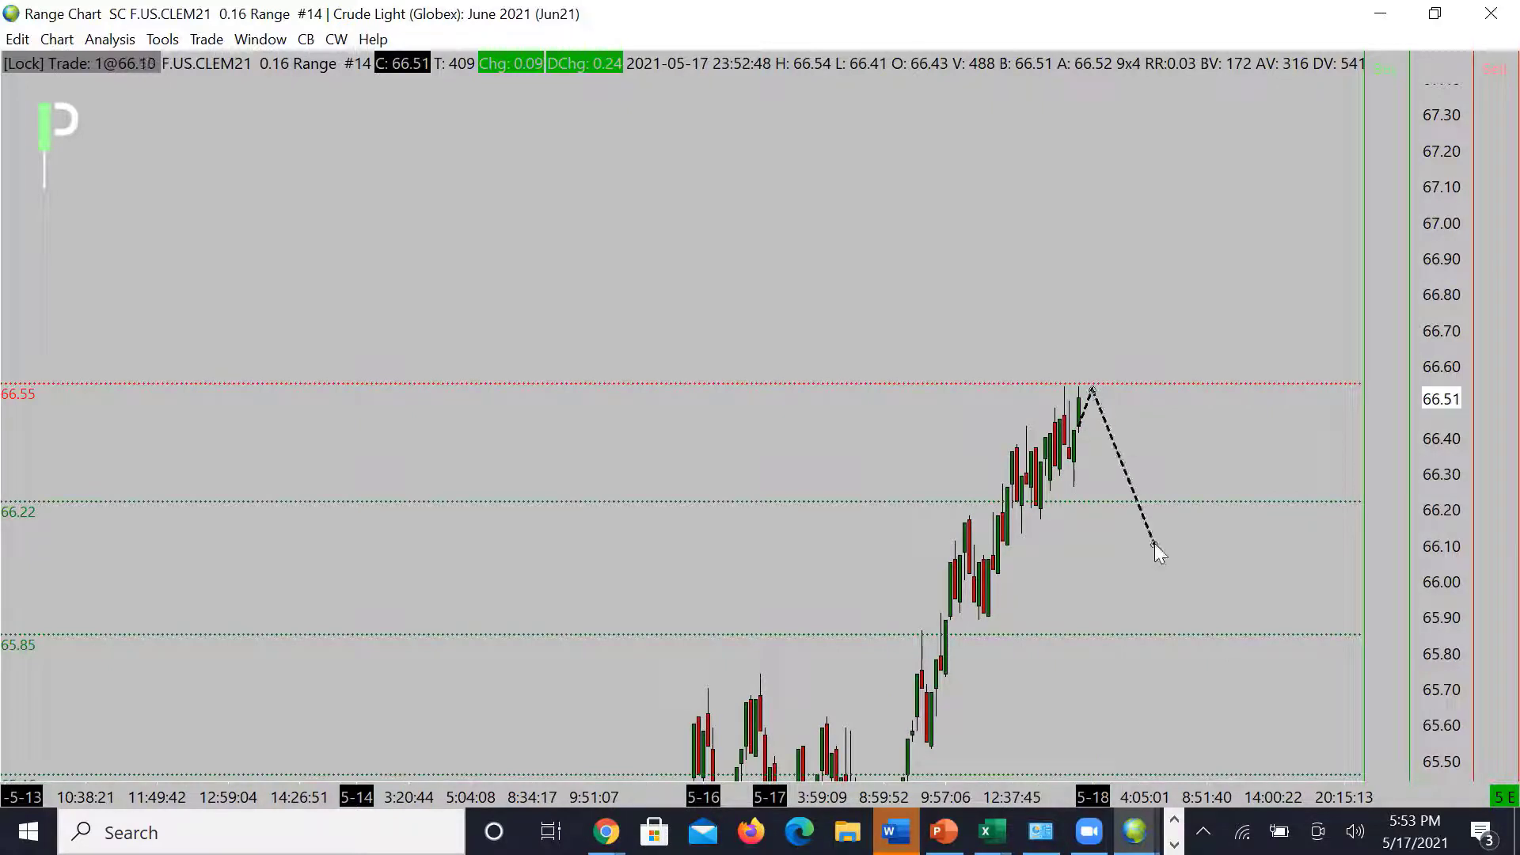
left_click(1125, 504)
left_click_drag(946, 501, 1204, 505)
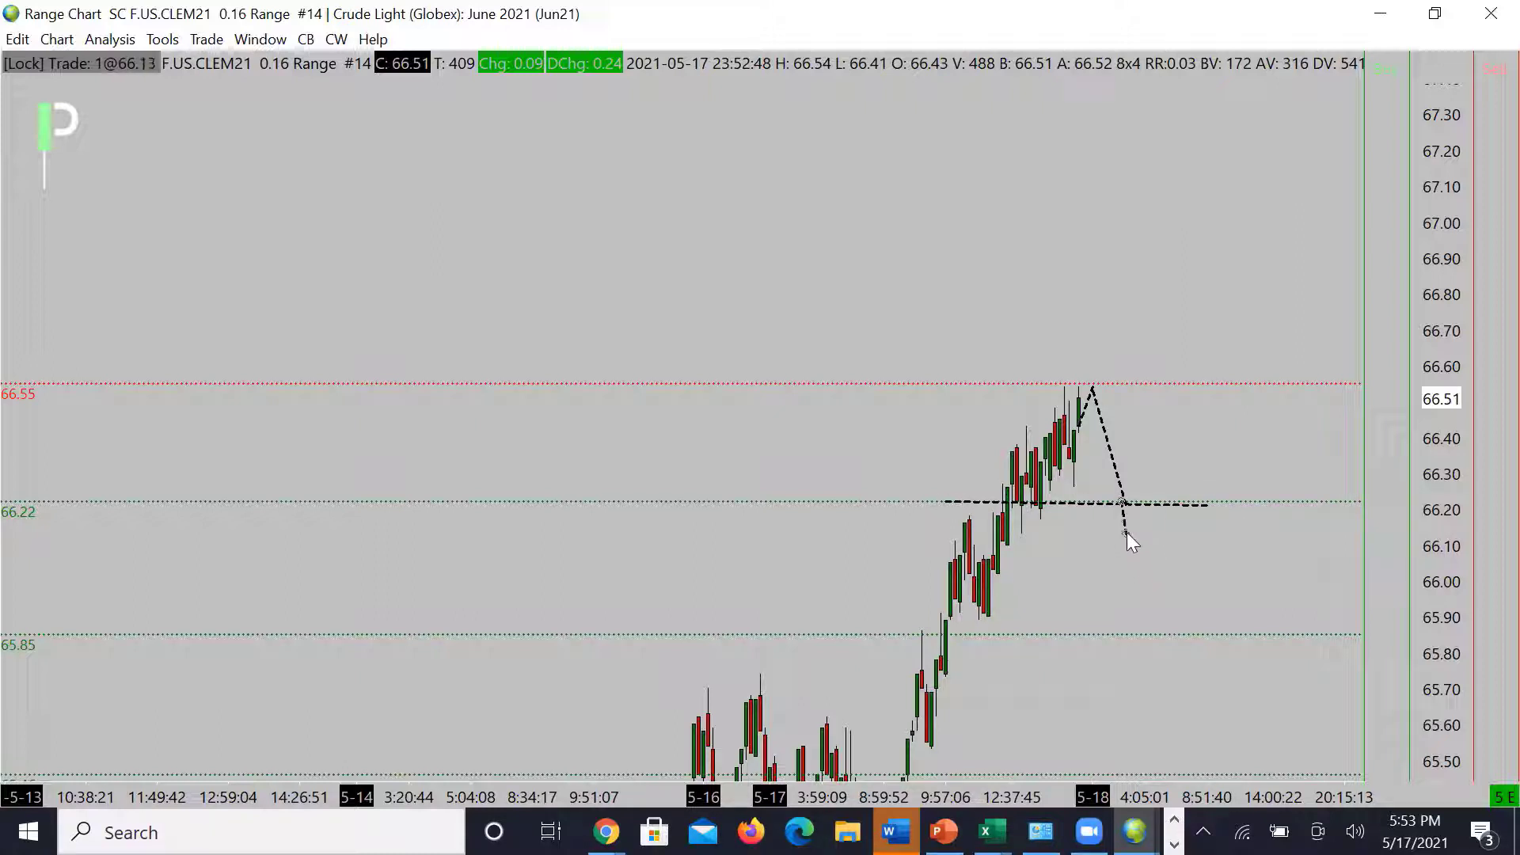
left_click(1140, 557)
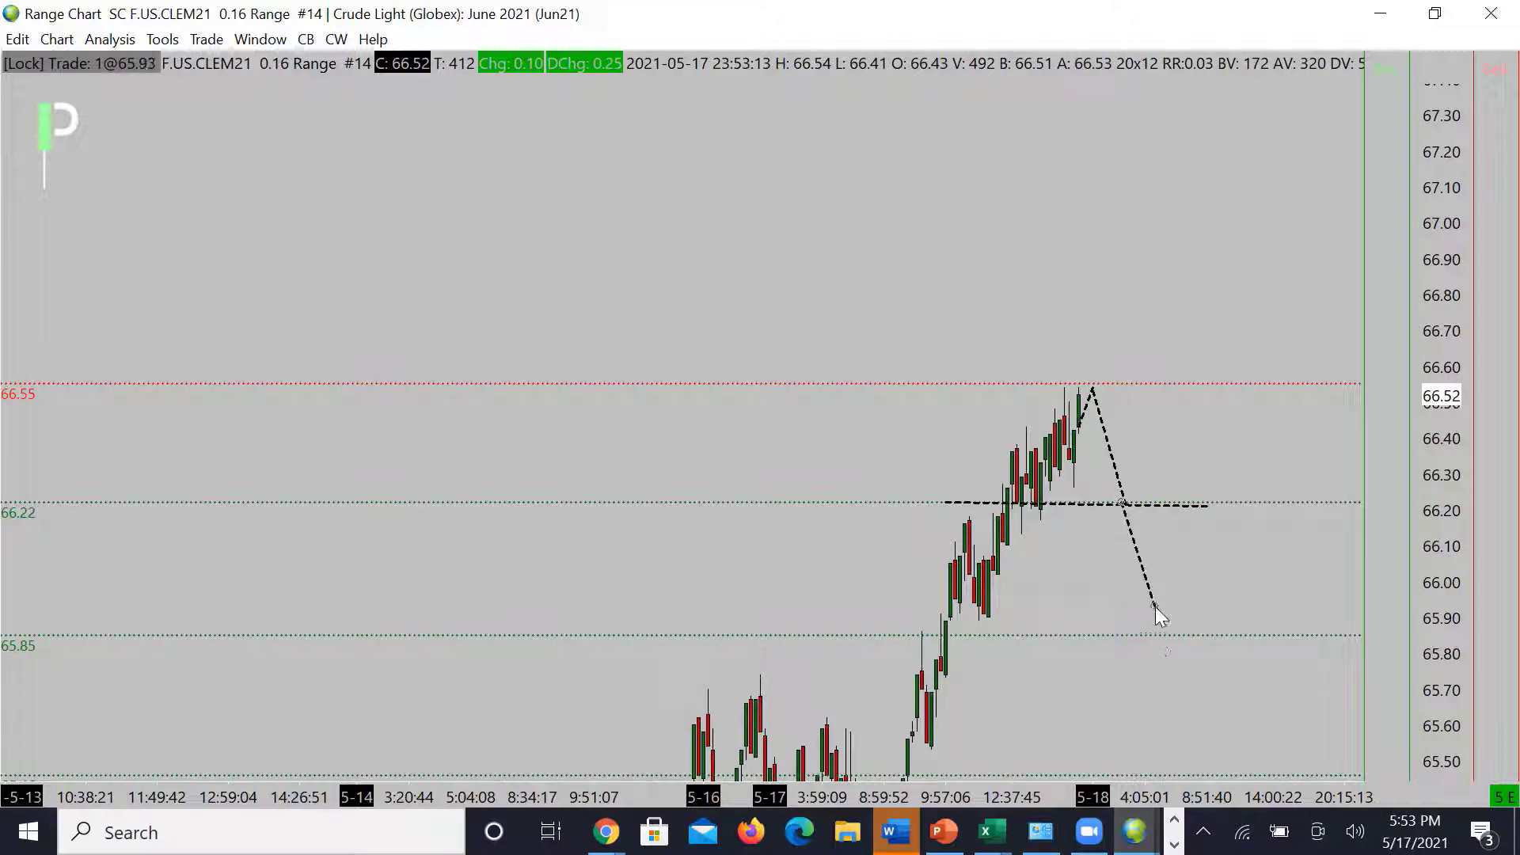
left_click(1172, 640)
left_click(1191, 590)
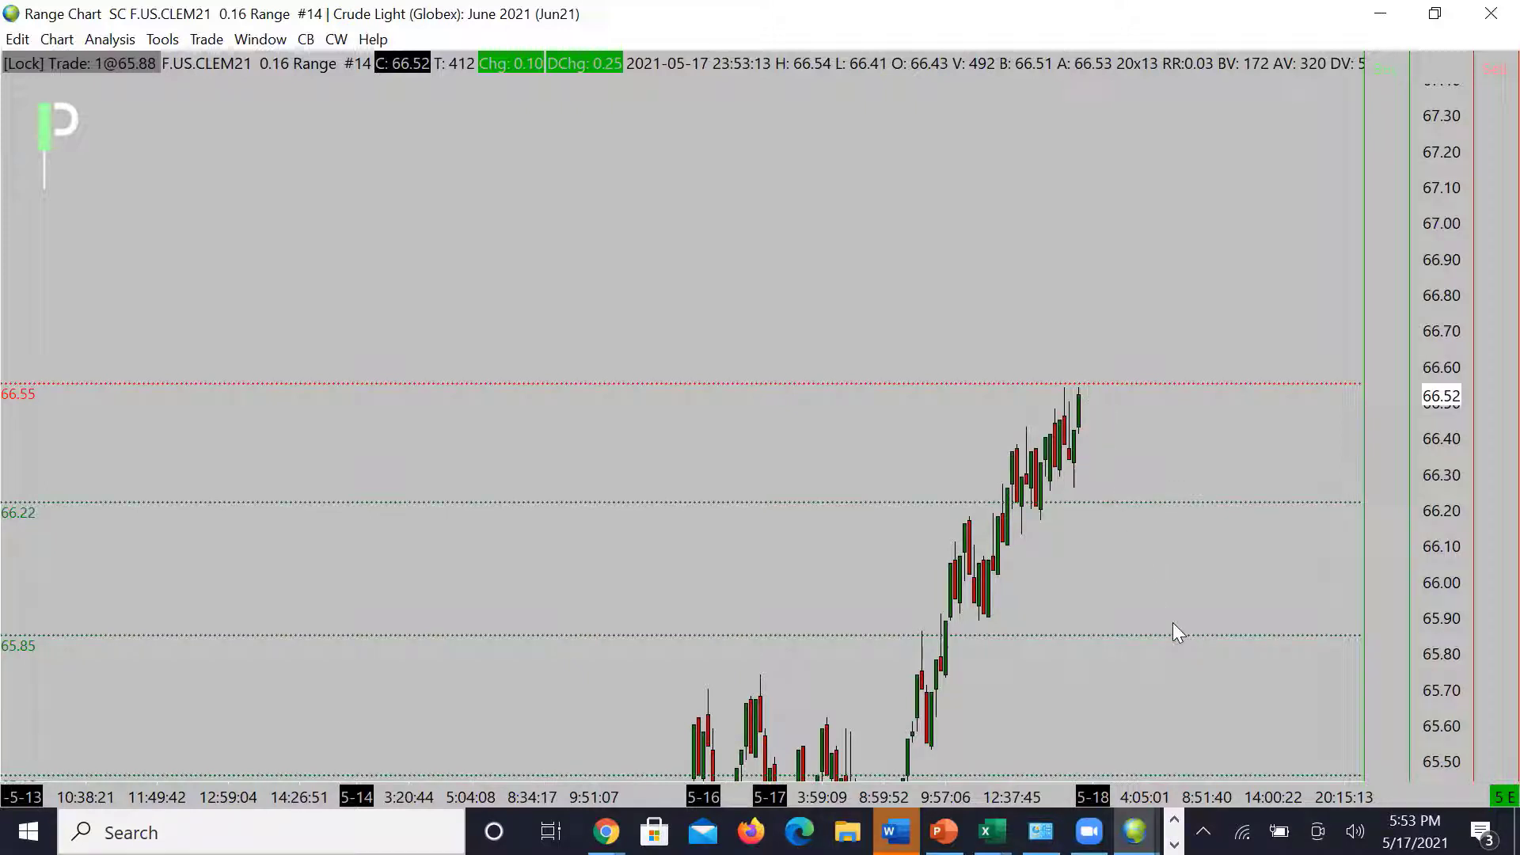
Step: Sketch a bullish crude path that breaks above 66.55, pulls back to about 66.40 and rises to about 67.00
left_click(1081, 427)
left_click(1117, 391)
left_click(1128, 233)
left_click(1081, 344)
left_click(1105, 436)
left_click(1118, 397)
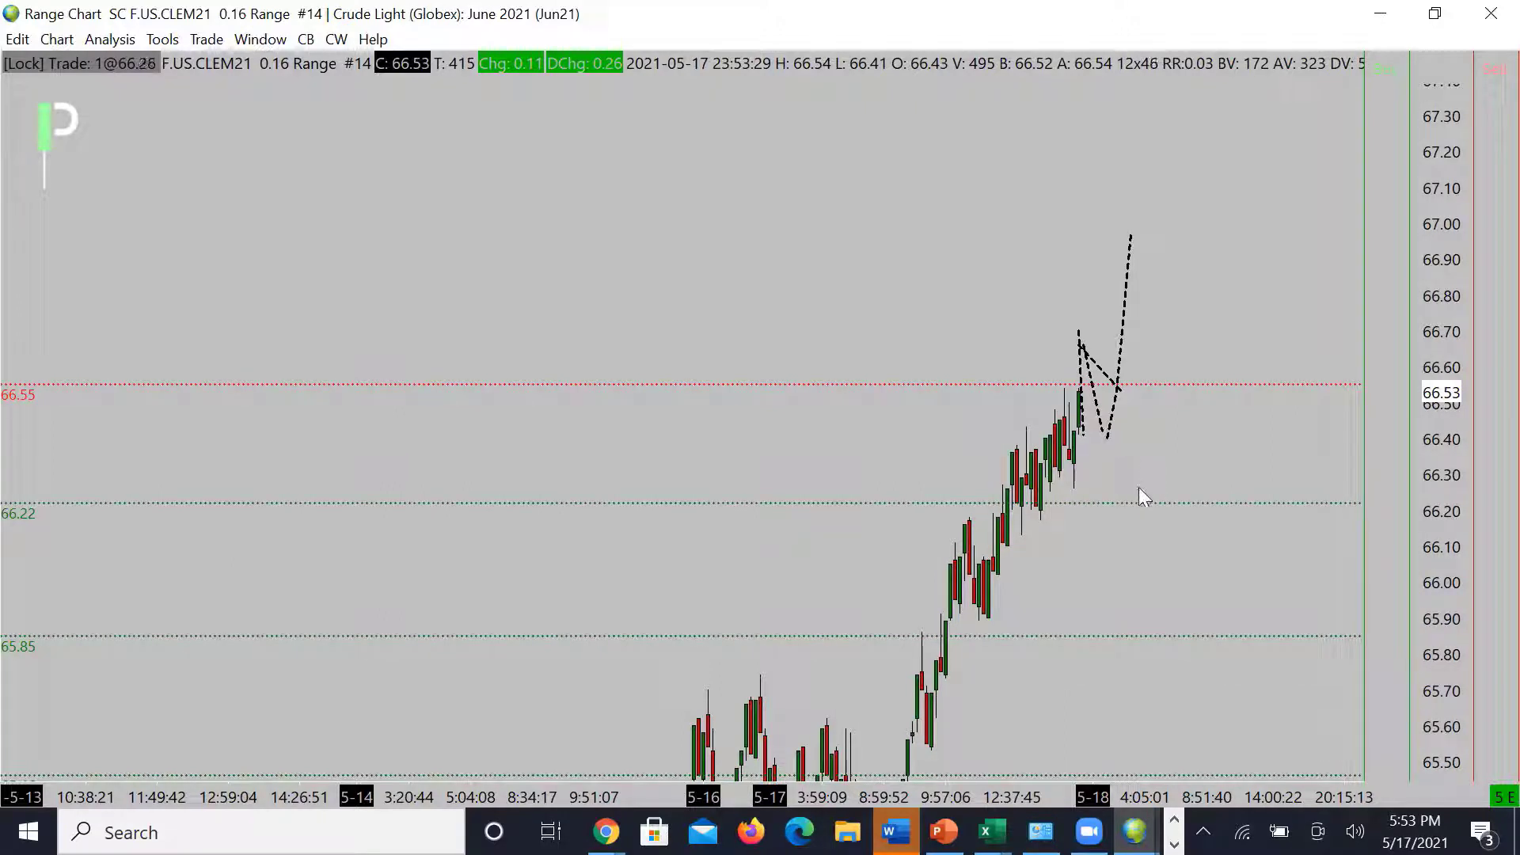
Step: Delete all segments of the bullish projection from the 0.16 Range Crude Light chart
key("Delete")
key("Delete")
key("Delete")
key("Delete")
key("Delete")
key("ctrl+z")
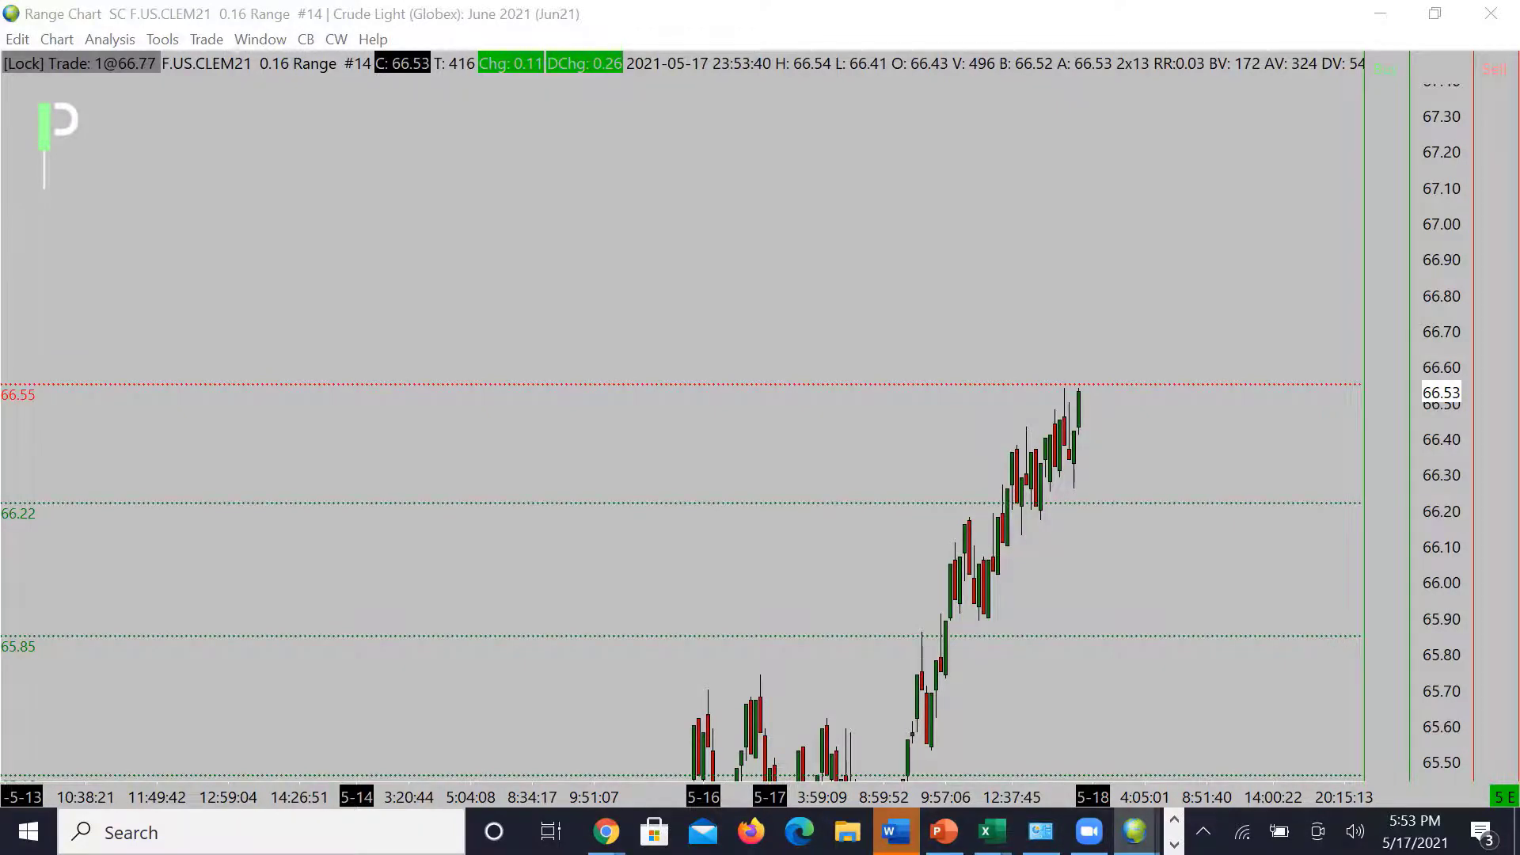
Step: Bring the 0.08 Range Crude Light chart onto this screen and maximize it, leaving empty space after the latest bars
left_click_drag(1519, 173, 514, 79)
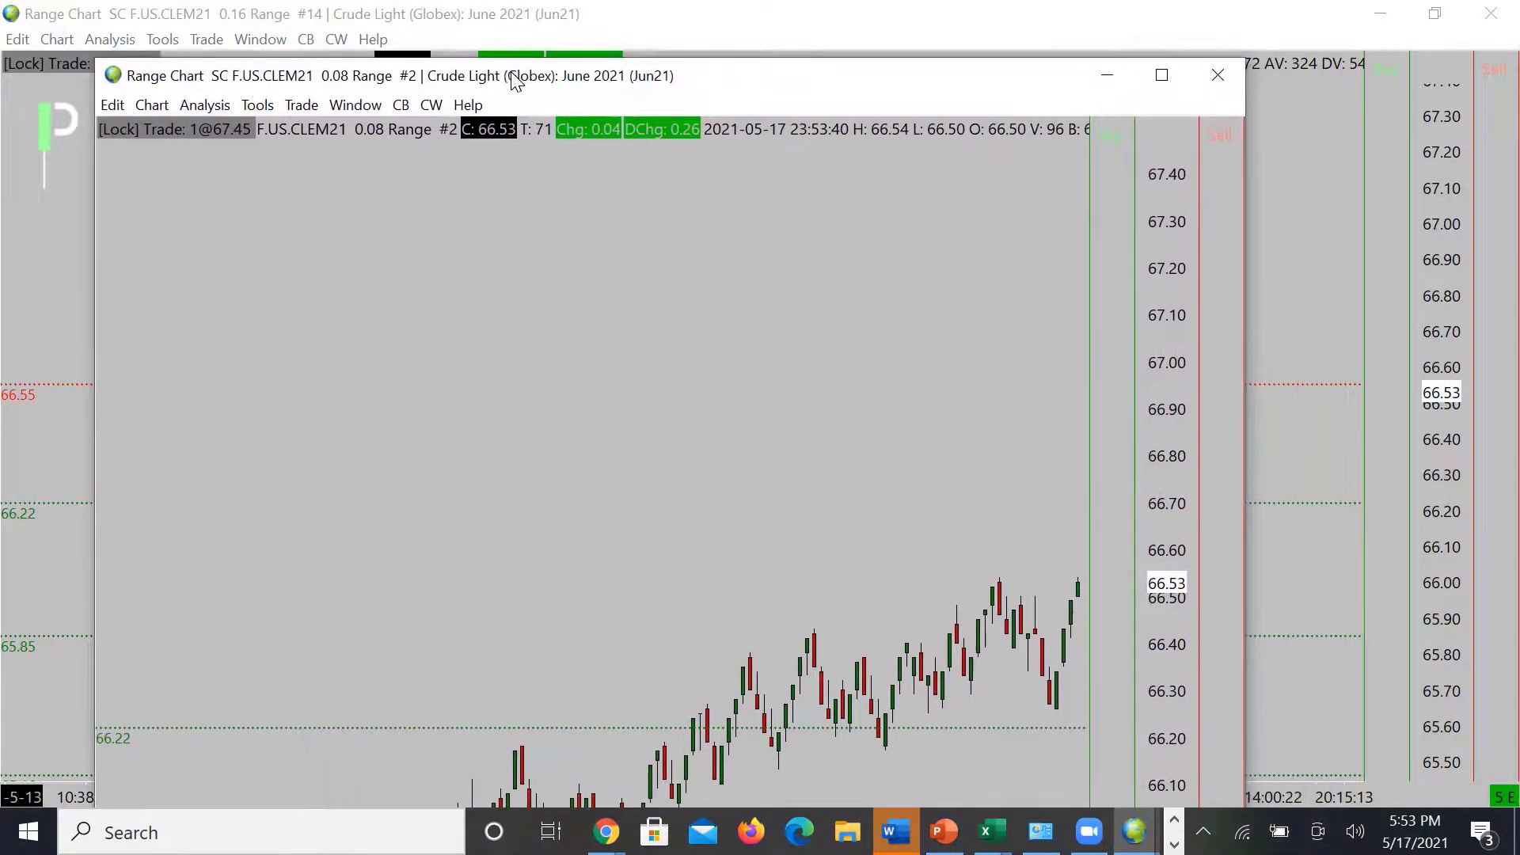
double_click(513, 76)
left_click_drag(812, 424, 657, 431)
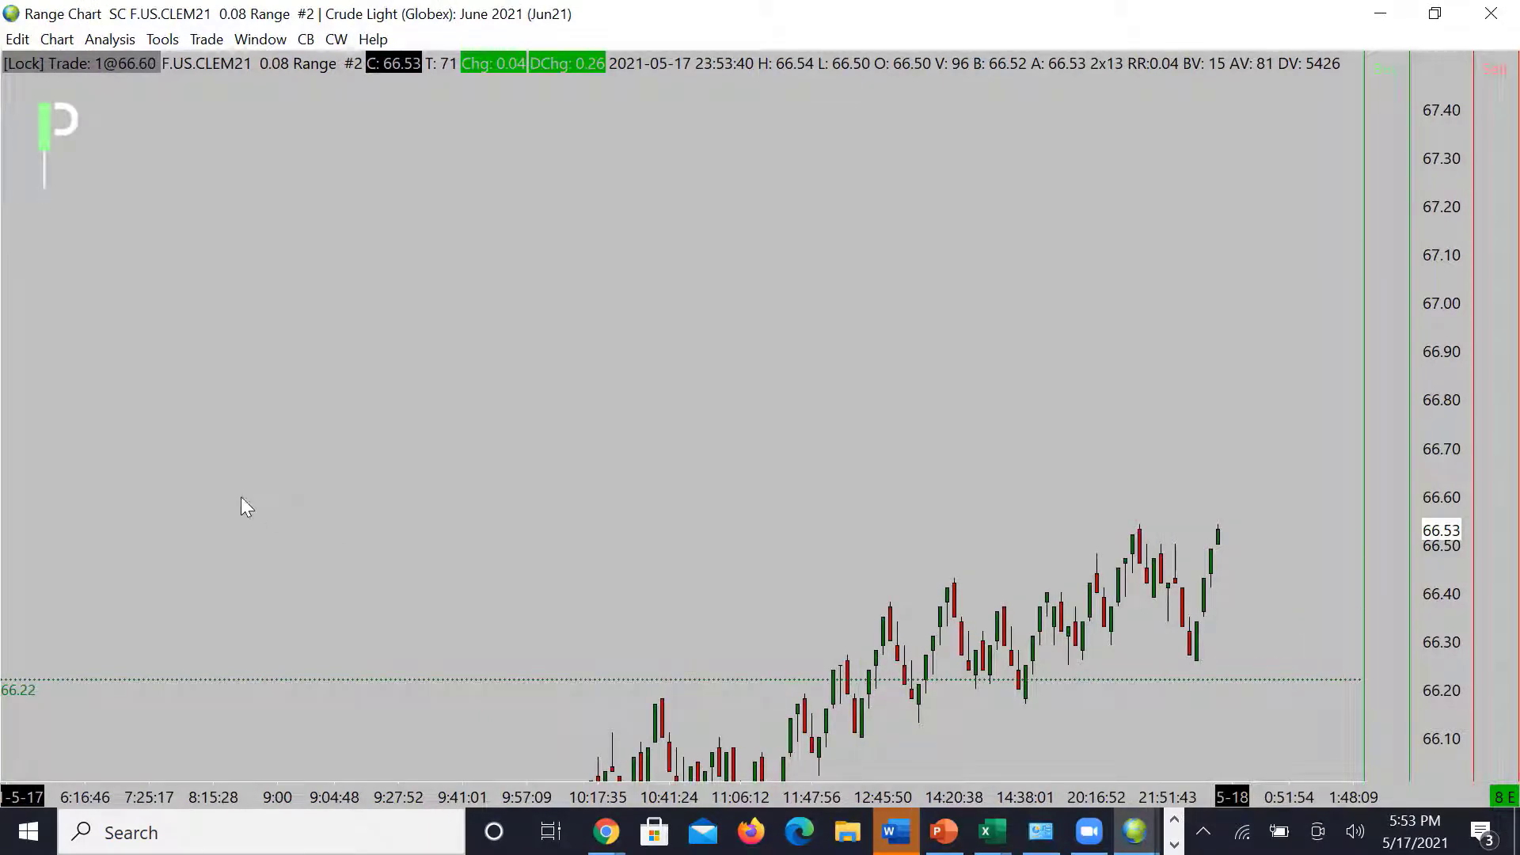
Step: Add a horizontal level at 66.53 to the 0.08 Range chart and color it red (Color #2)
right_click(261, 528)
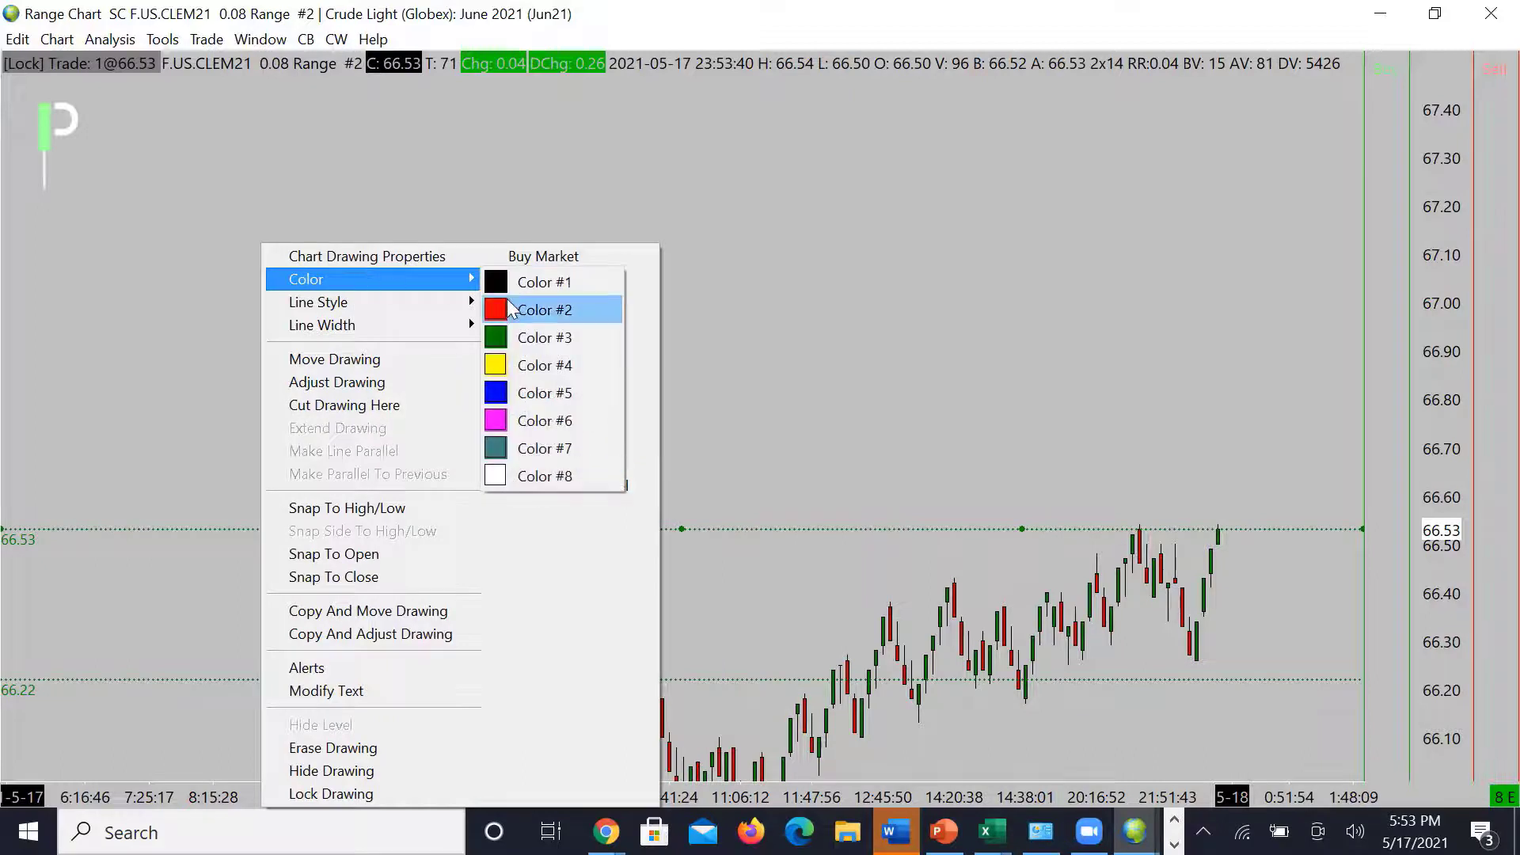
left_click(511, 309)
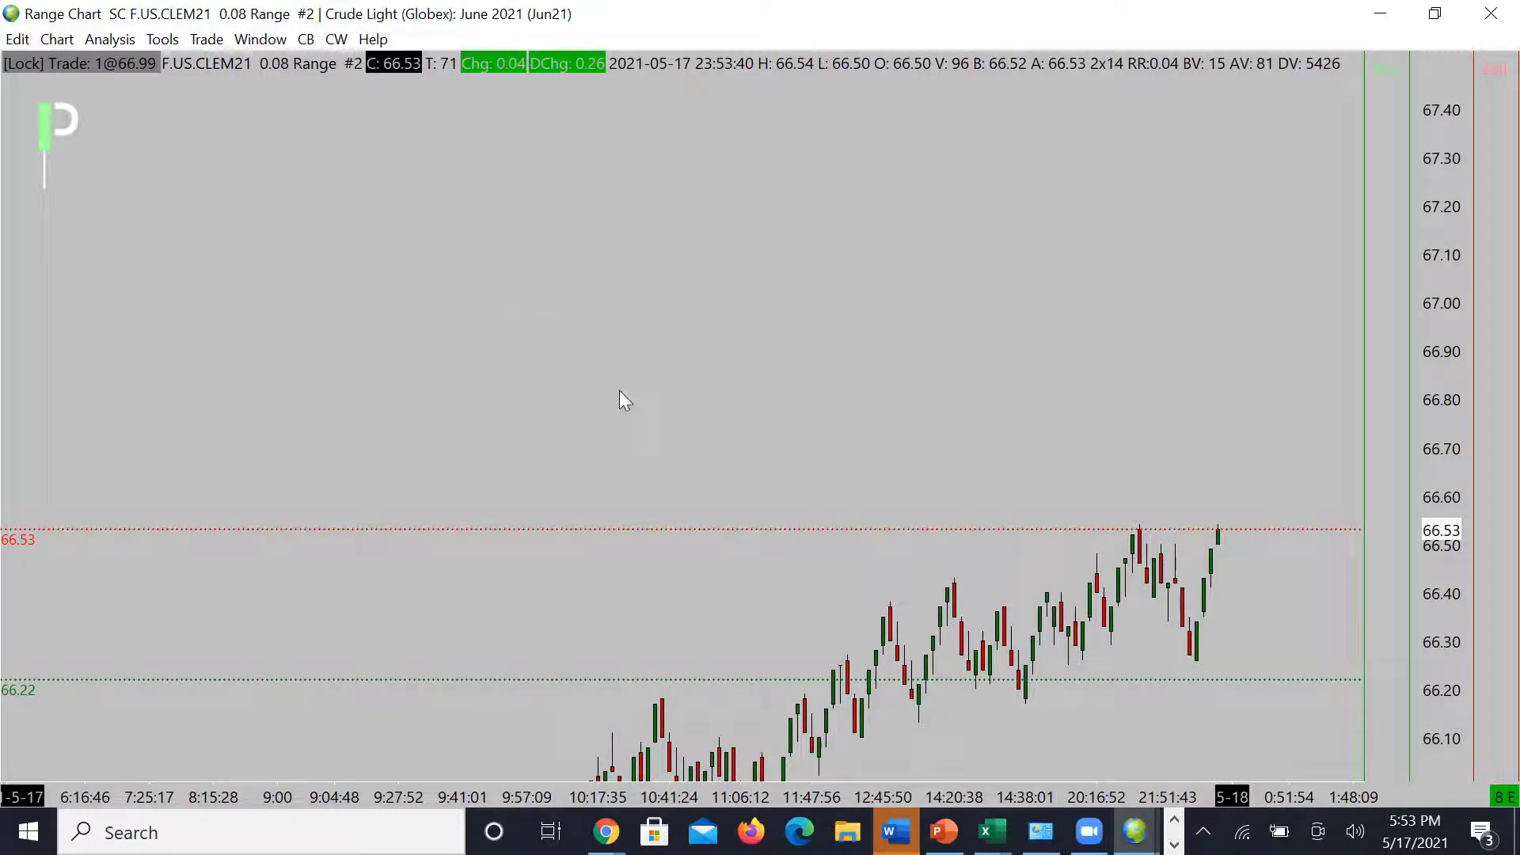
Step: Sketch a dashed bearish path from 66.53 that breaks below 66.22, retests that level and drops to about 65.85
left_click_drag(1449, 551, 1438, 503)
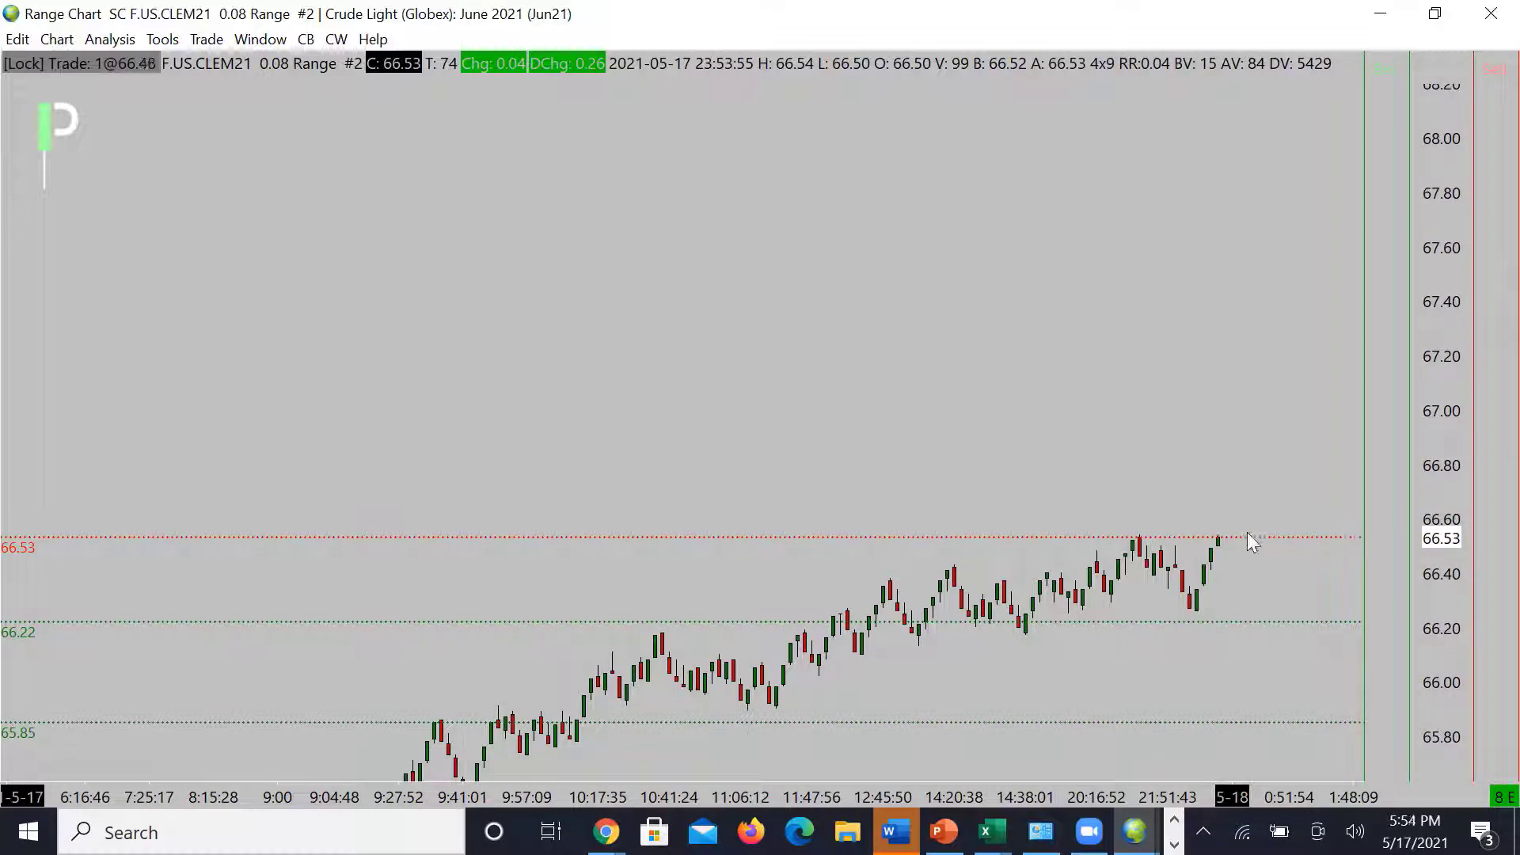
mouse_move(1218, 535)
left_mouse_down()
mouse_move(1266, 653)
mouse_move(1286, 616)
left_mouse_up()
left_click_drag(1312, 729, 1313, 734)
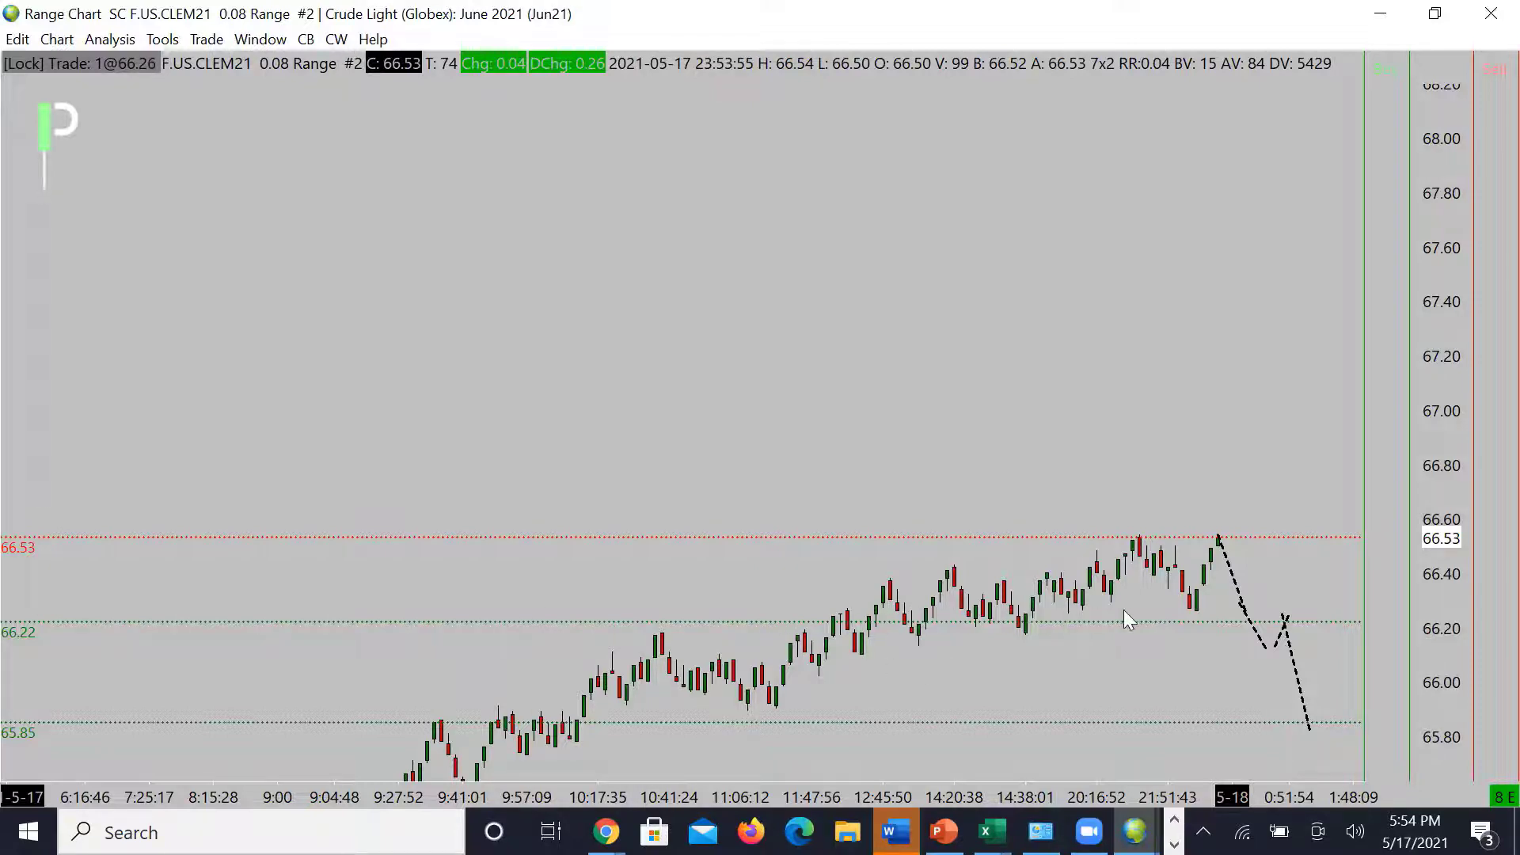
Step: Compress the price scale to examine the support levels down to 64.52 on the 0.08 Range Crude Light chart
left_click_drag(1442, 638, 1434, 593)
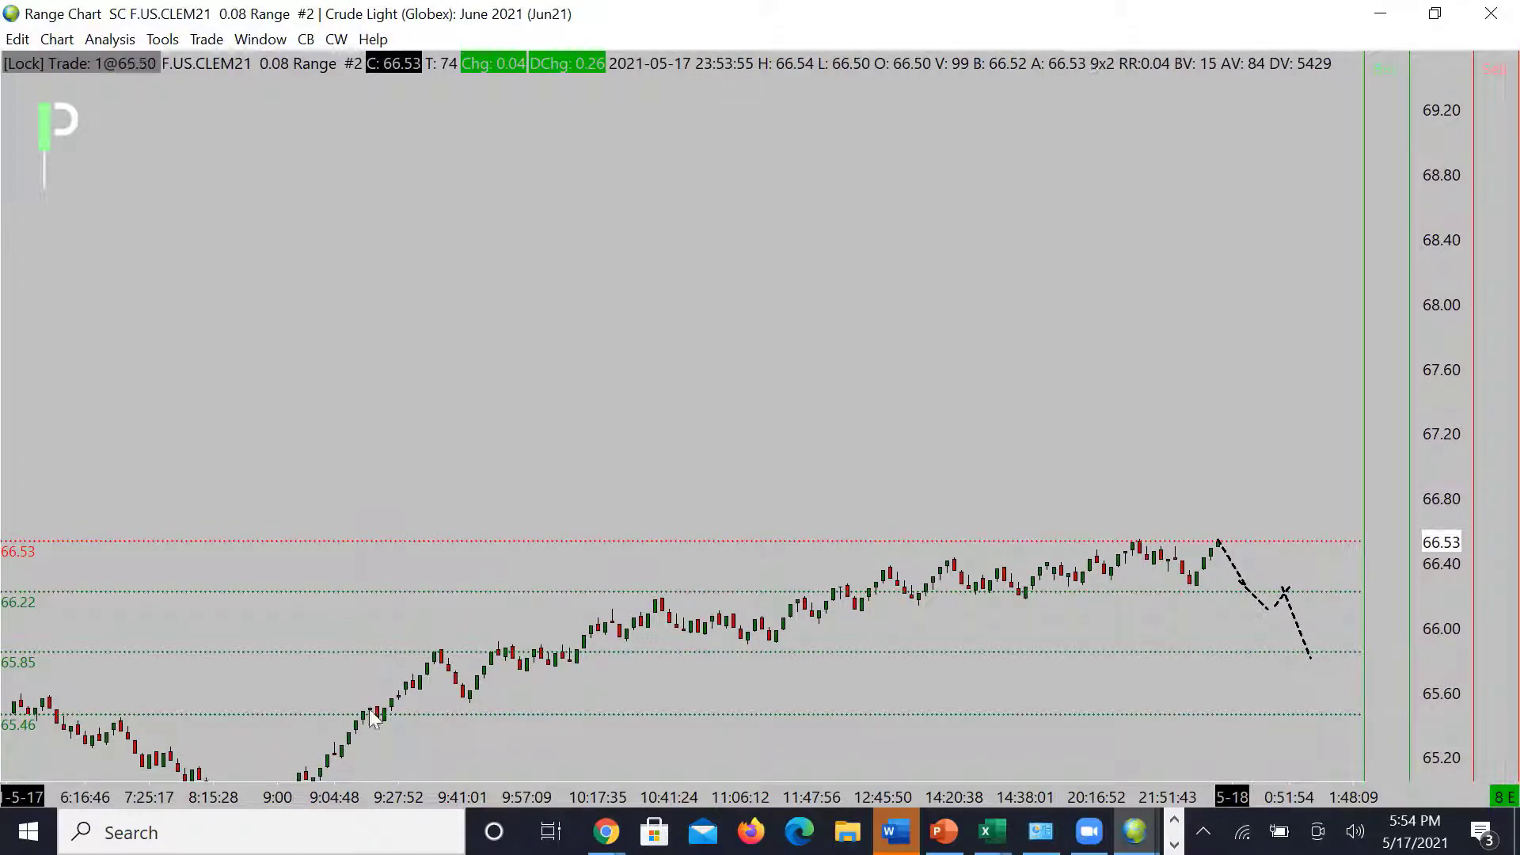
left_click_drag(1446, 690, 1436, 640)
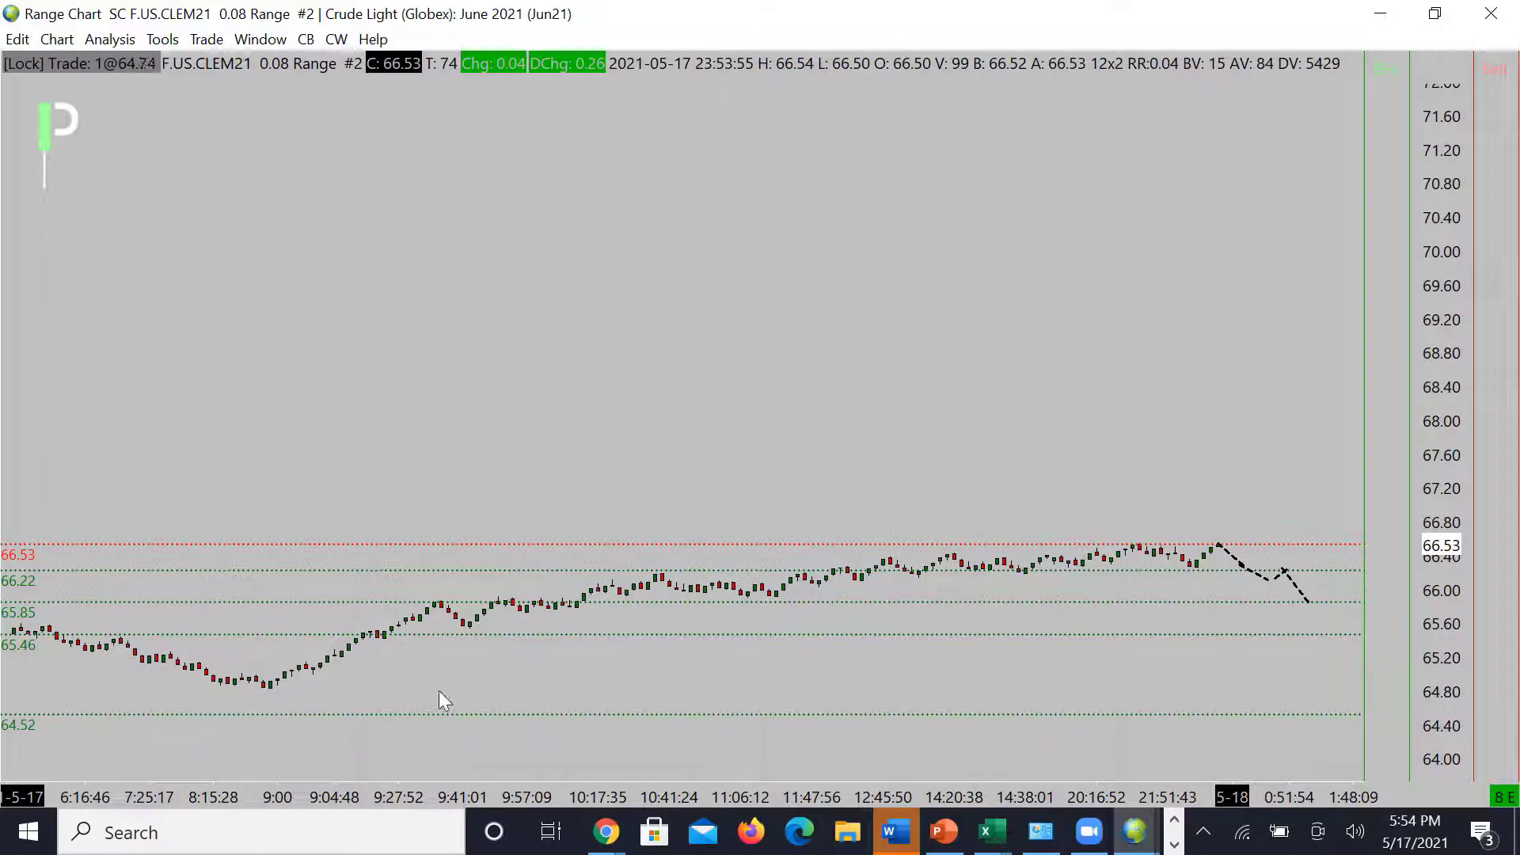